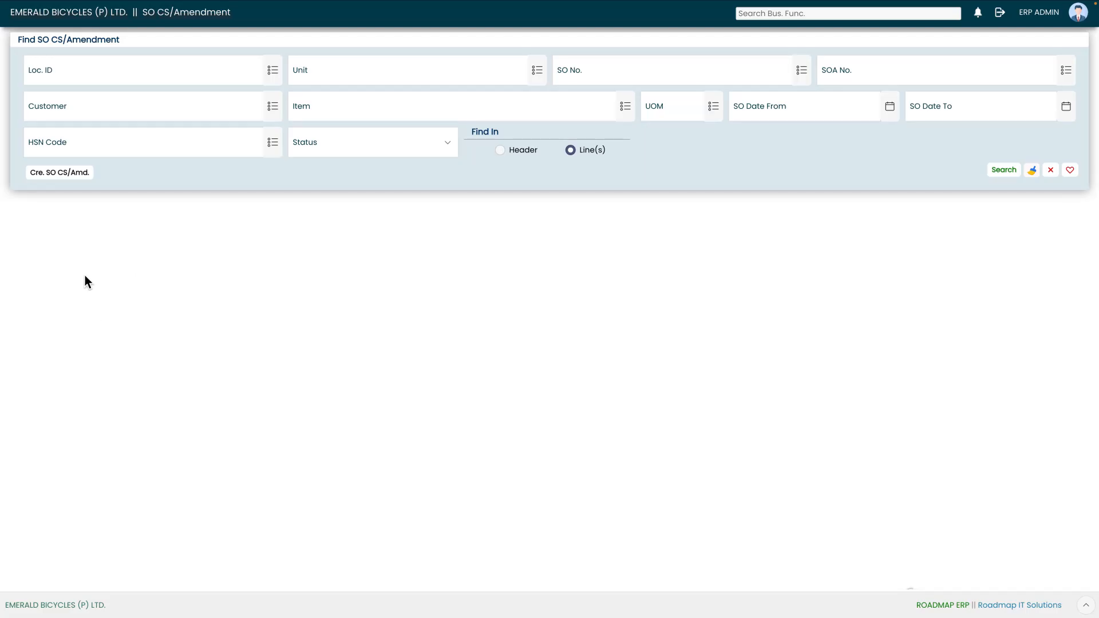
# Create a single sales order amendment and pick the first listed Bharat Petroleum Corporation Ltd order with prefix SO
pyautogui.click(67, 177)
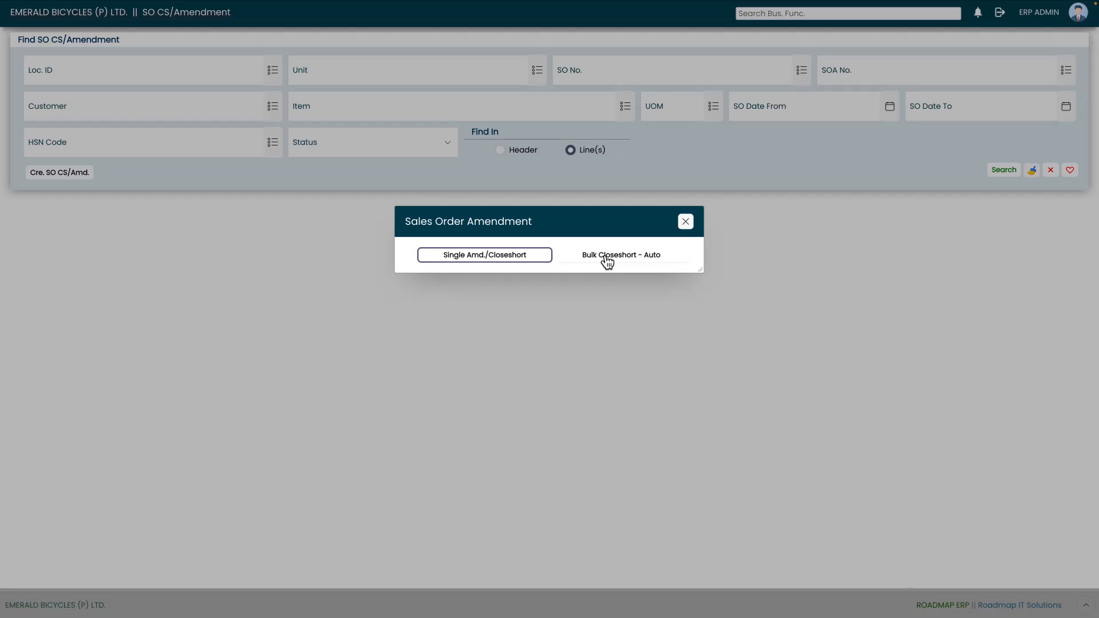
pyautogui.click(497, 259)
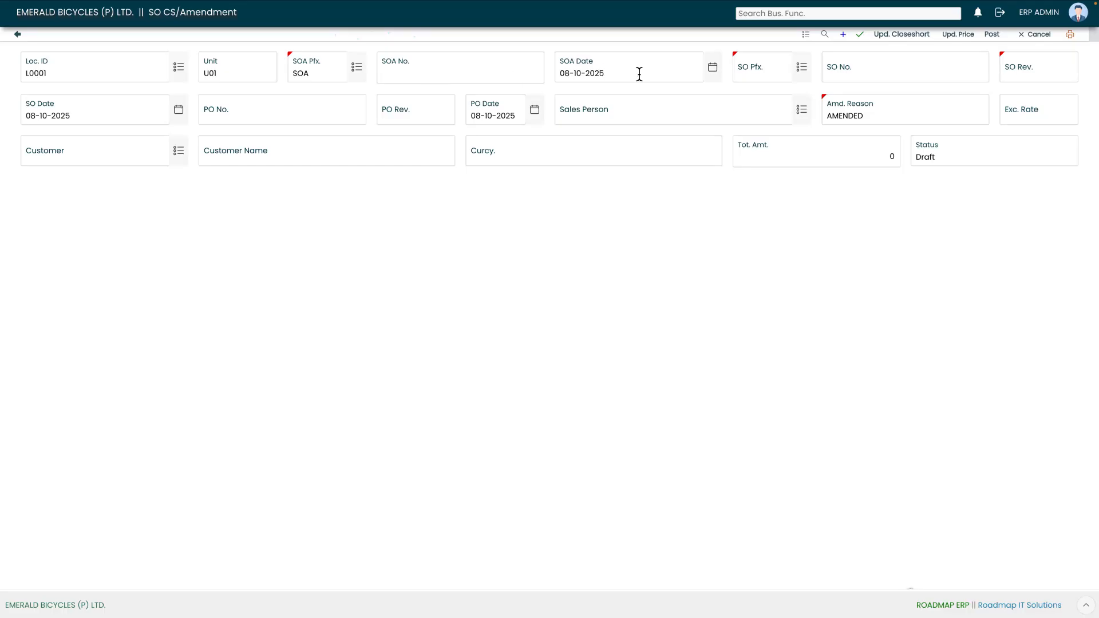
pyautogui.click(715, 72)
pyautogui.click(716, 72)
pyautogui.click(802, 71)
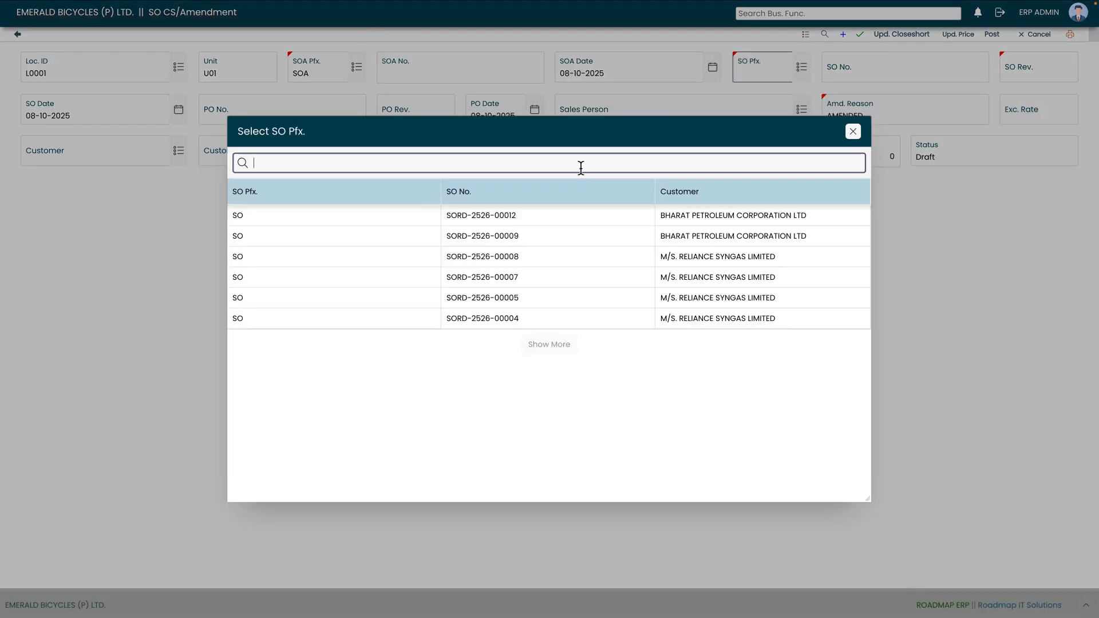
pyautogui.click(530, 218)
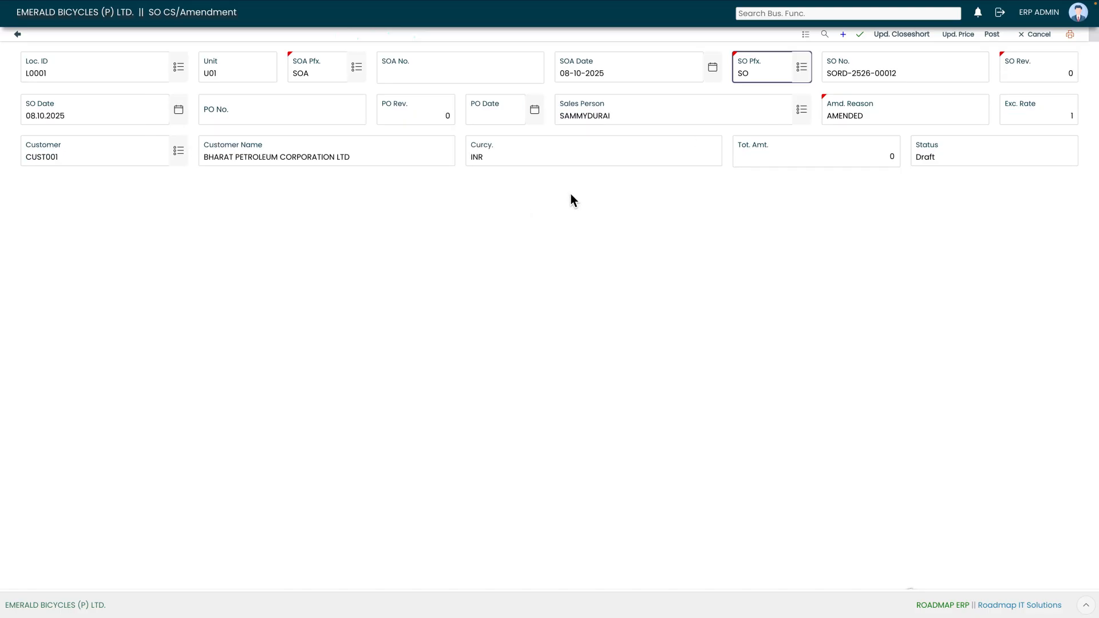
# Check the order number, amendment reason, exchange rate, currency and total fields, and save the amendment header
pyautogui.click(921, 77)
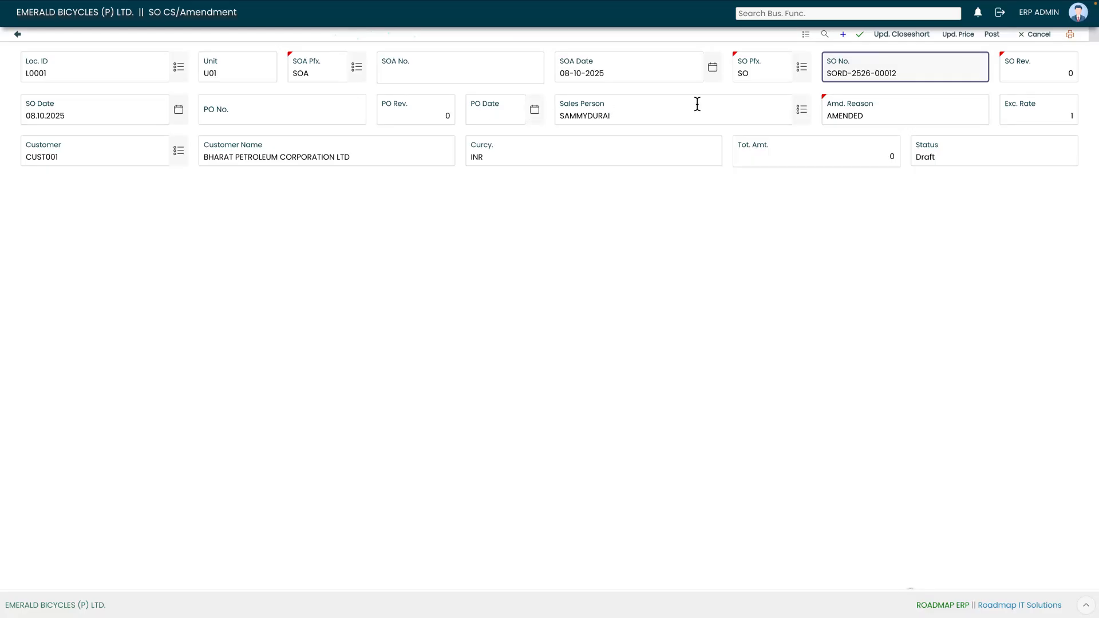
pyautogui.click(895, 115)
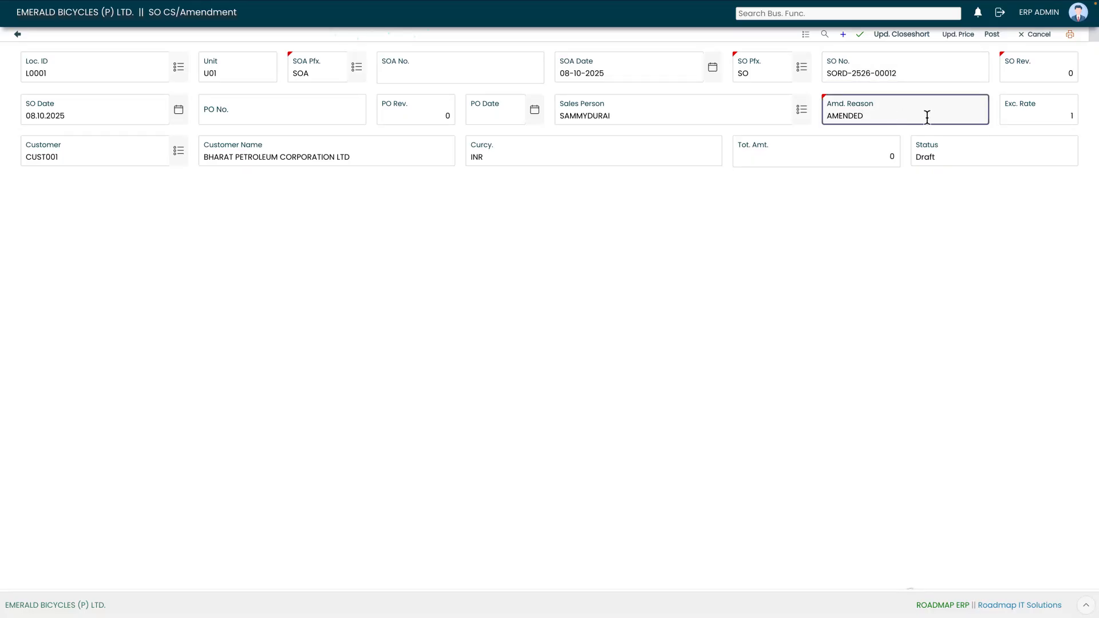
pyautogui.click(1030, 119)
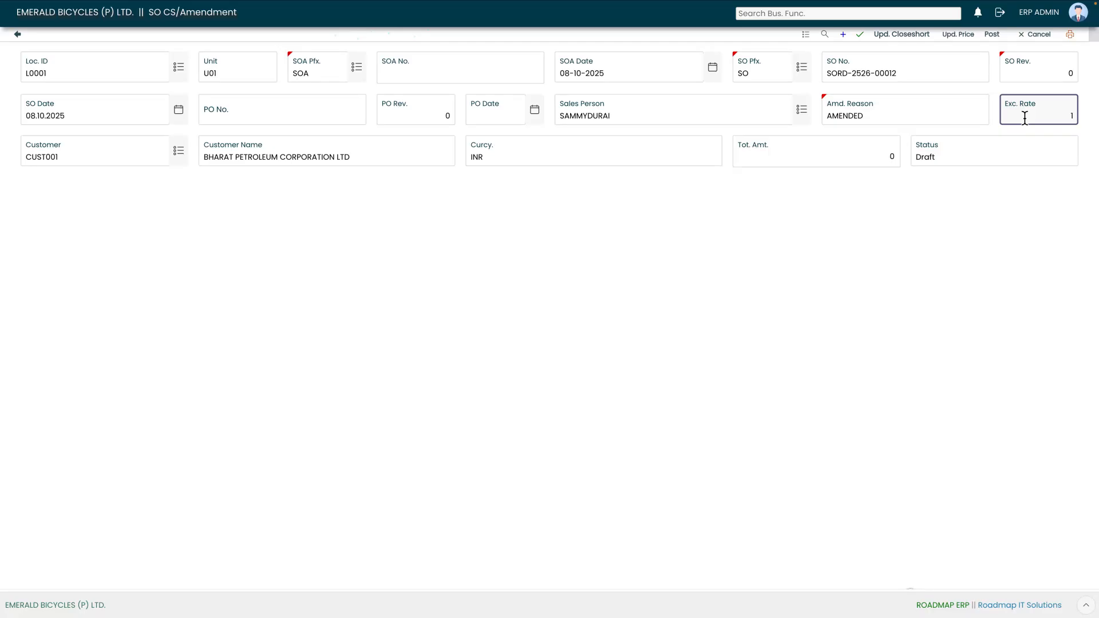
pyautogui.click(651, 158)
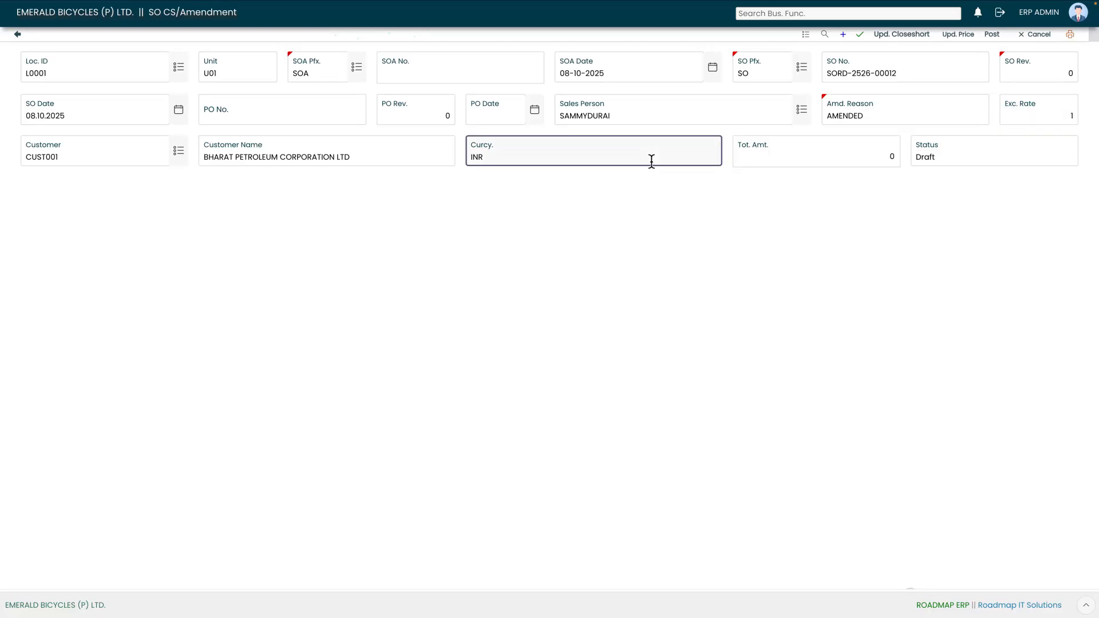
pyautogui.click(808, 162)
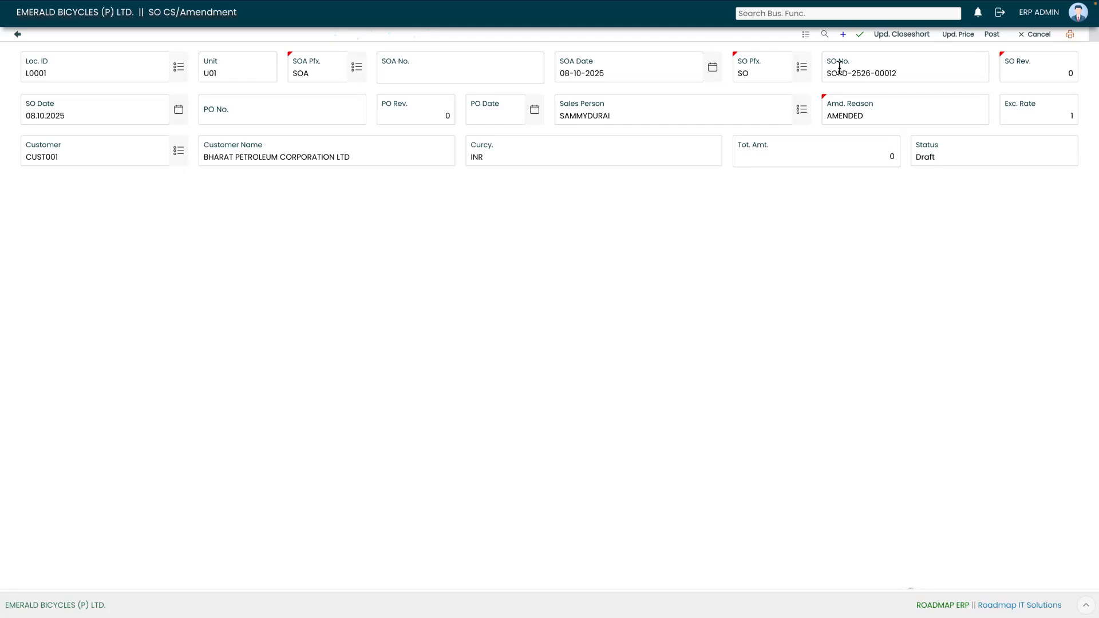
pyautogui.click(860, 35)
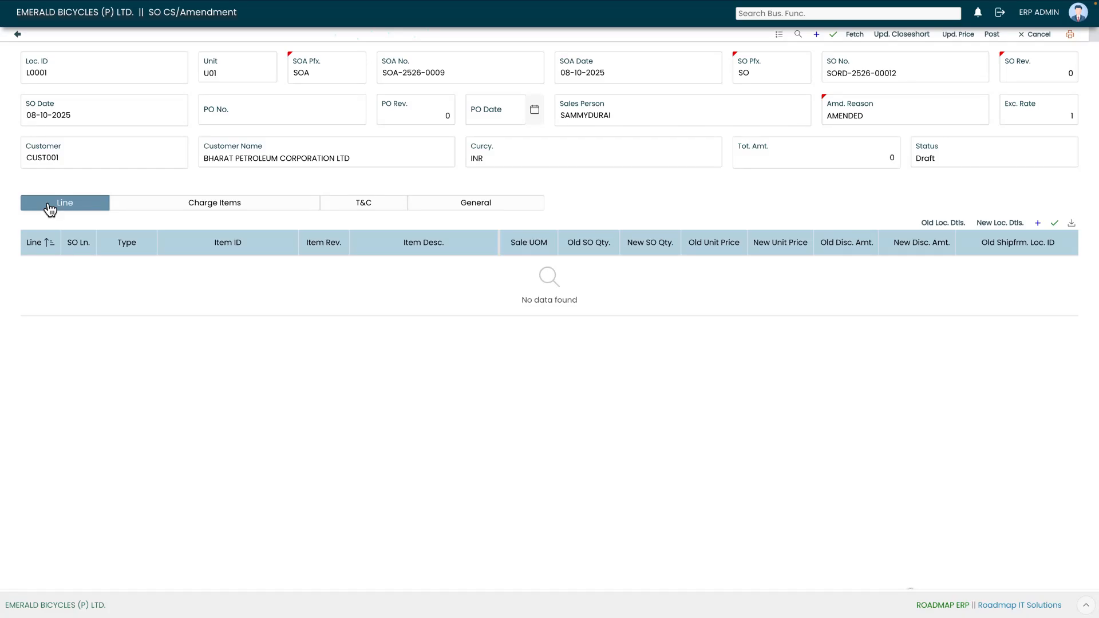
# Review the amendment's charge items, terms and conditions, and old and new general term details
pyautogui.click(212, 205)
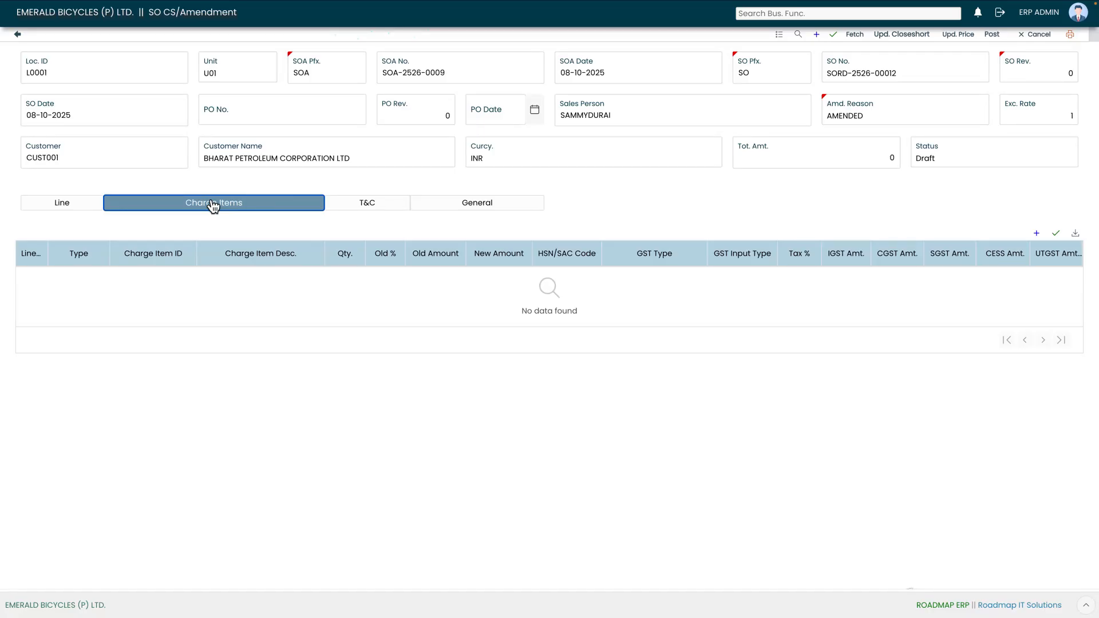
pyautogui.click(351, 205)
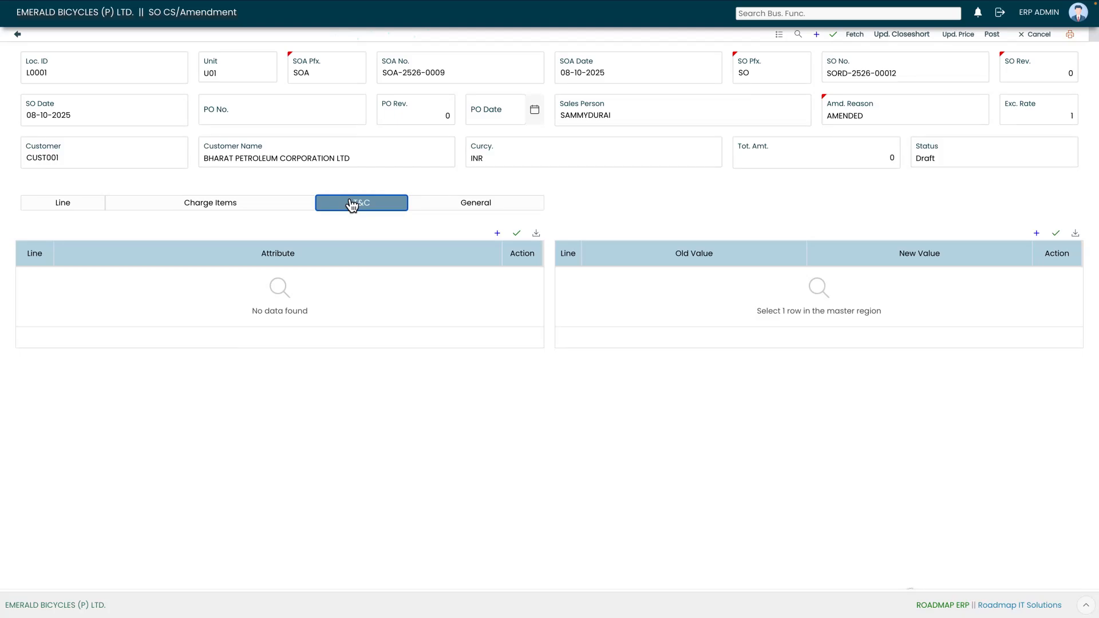
pyautogui.click(437, 203)
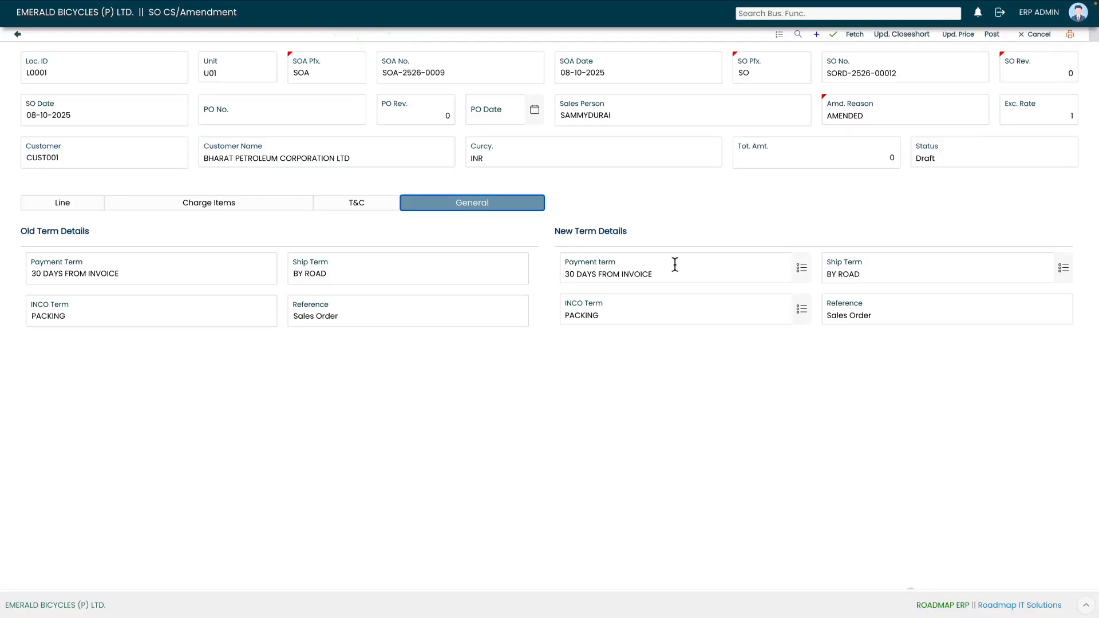
pyautogui.click(703, 269)
pyautogui.click(751, 223)
# Fetch the BI-FG-1001 BICYCLE line from the sales order into the amendment lines
pyautogui.click(73, 205)
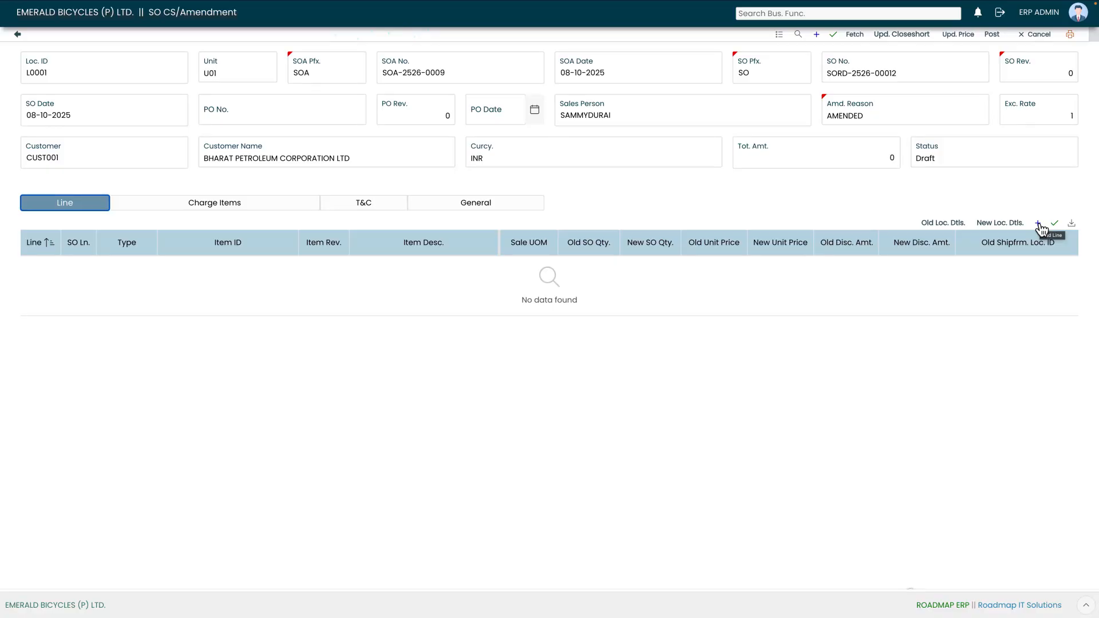
pyautogui.click(854, 36)
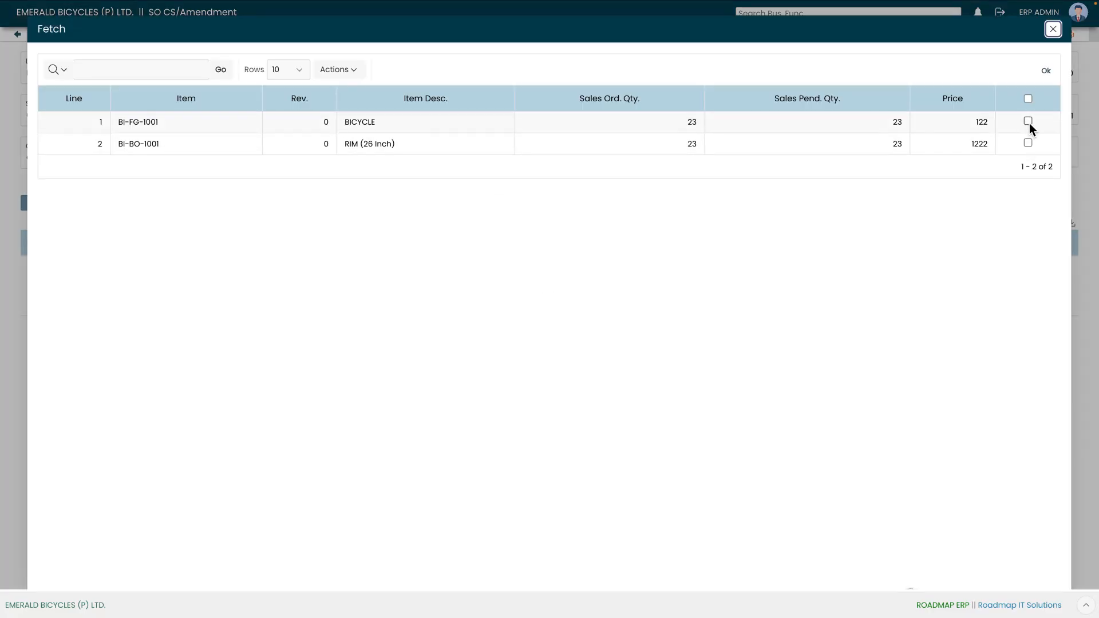
pyautogui.click(1028, 121)
pyautogui.click(1047, 71)
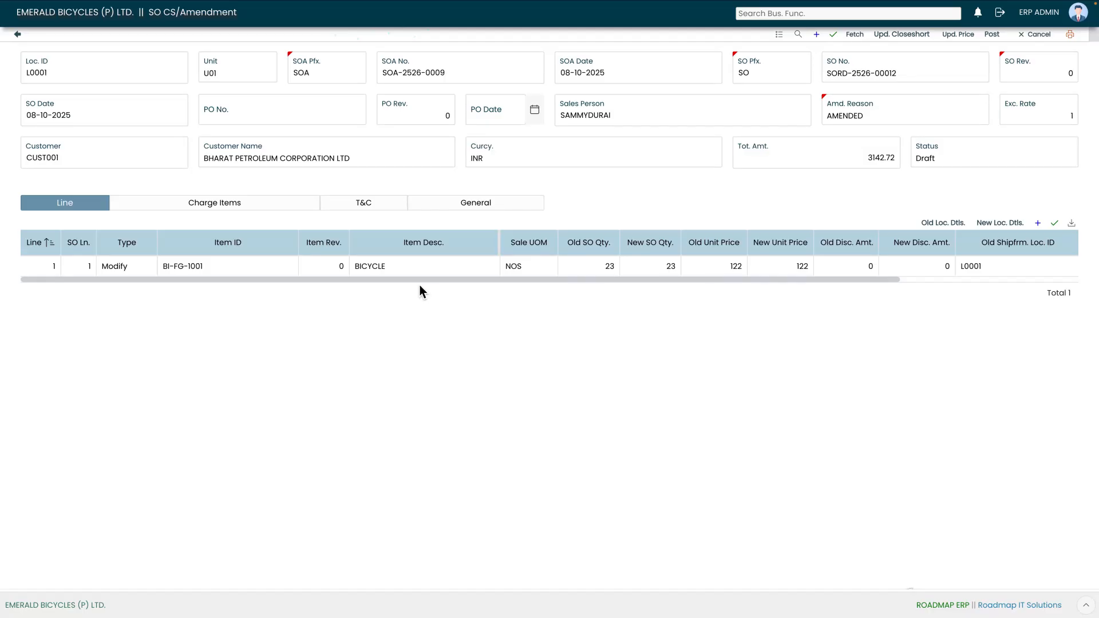
# Check the amendment type options for the BICYCLE line and keep Modify
pyautogui.moveTo(422, 280); pyautogui.dragTo(272, 304)
pyautogui.click(141, 269)
pyautogui.click(144, 272)
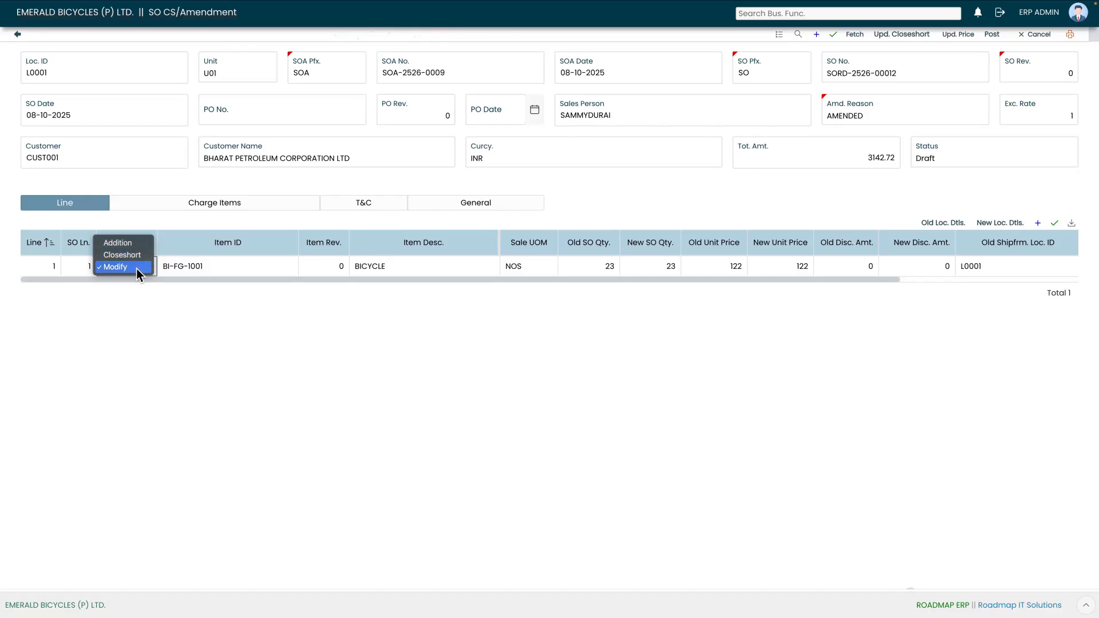
pyautogui.click(148, 279)
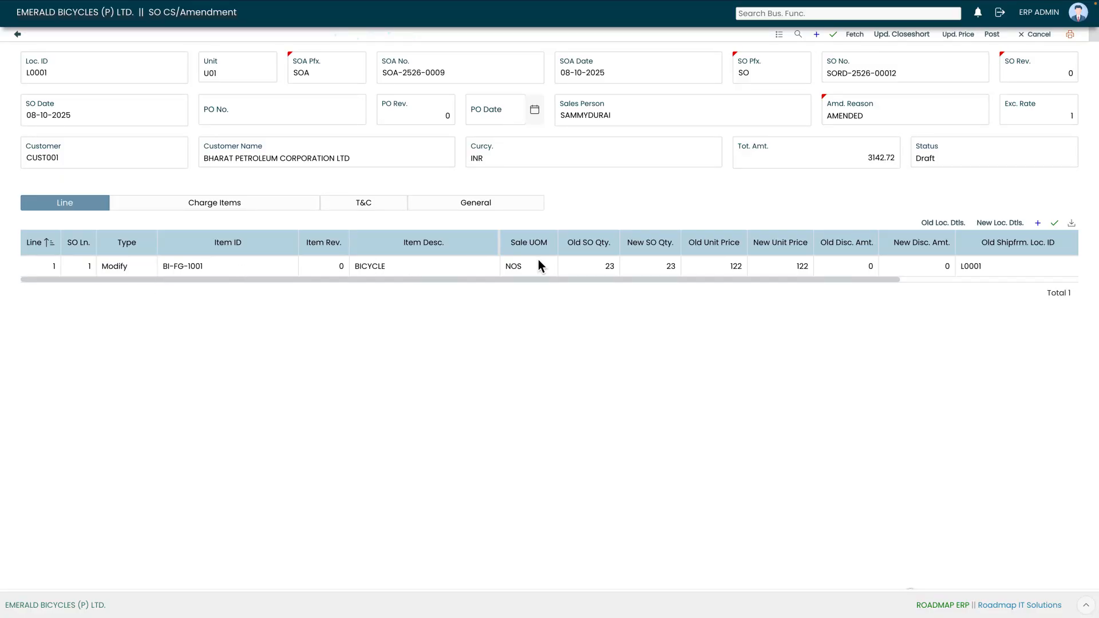
# Set the BICYCLE line's new SO quantity to 20 and its new unit price to 130
pyautogui.moveTo(534, 280); pyautogui.dragTo(575, 281)
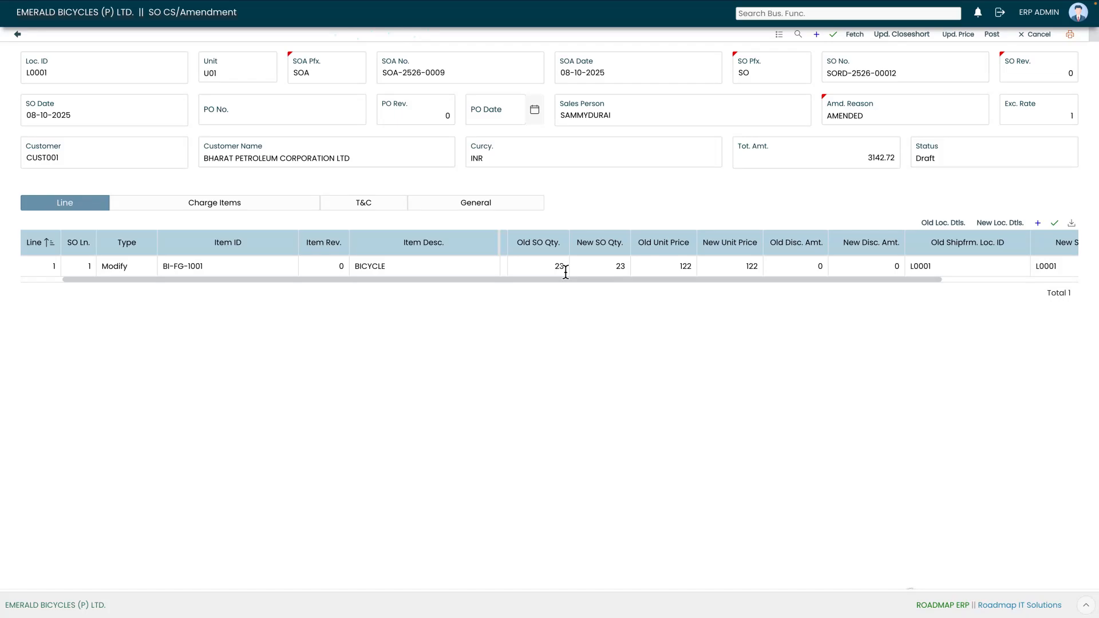
pyautogui.click(628, 267)
pyautogui.press('BackSpace')
pyautogui.write('0')
pyautogui.click(695, 270)
pyautogui.click(744, 271)
pyautogui.press('BackSpace')
pyautogui.press('BackSpace')
pyautogui.write('30')
pyautogui.click(613, 228)
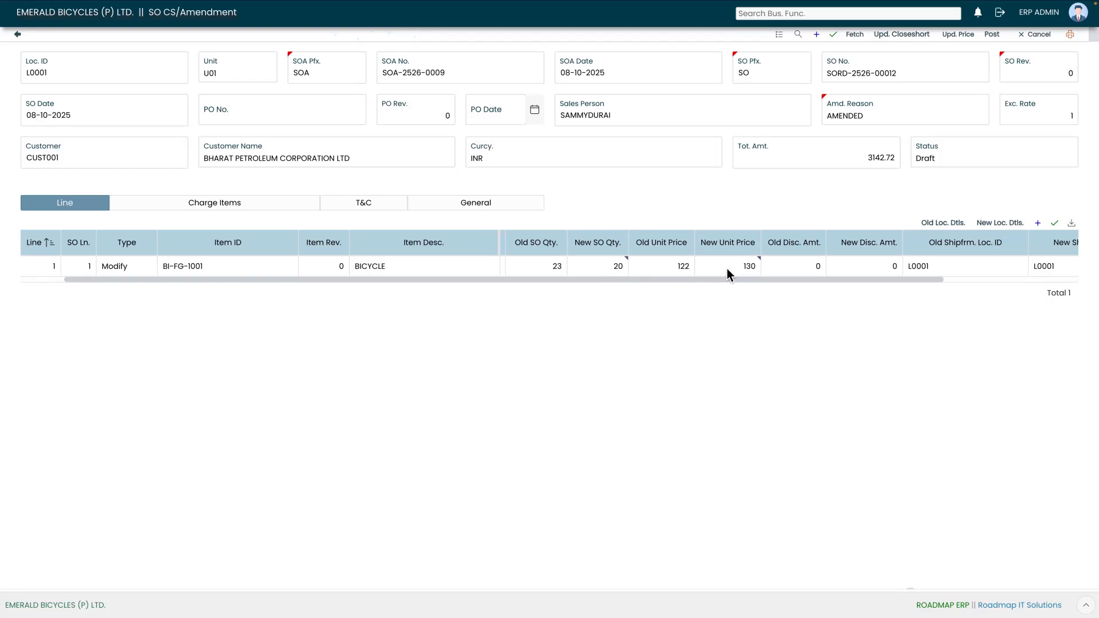
# Examine the BICYCLE line's discount, tax and GST details and its Line Details 2, and close the details
pyautogui.moveTo(795, 283); pyautogui.dragTo(939, 276)
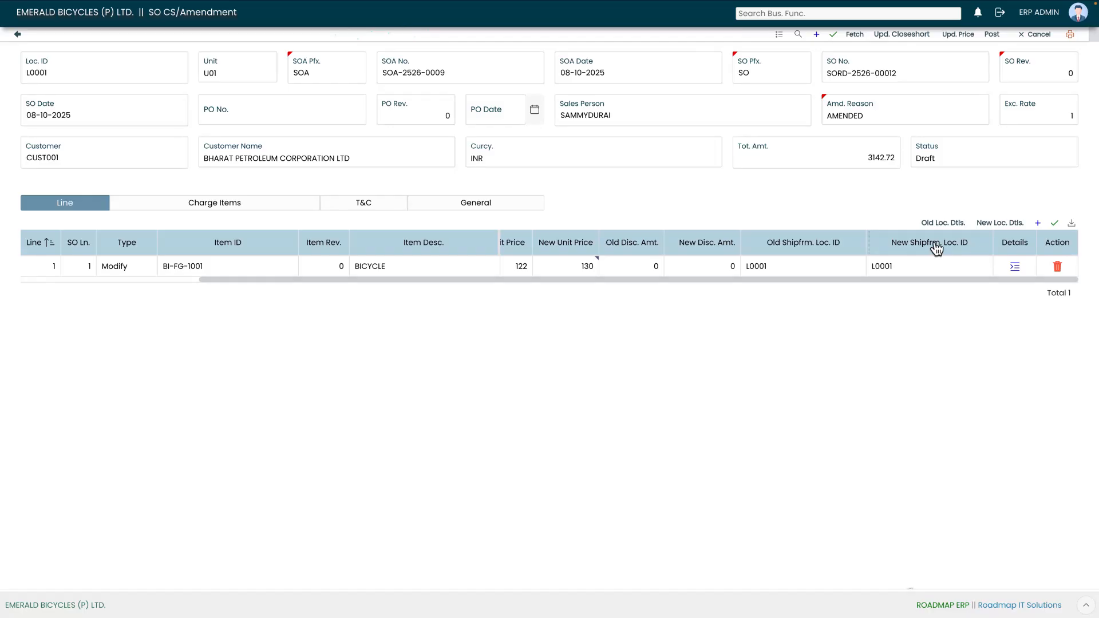
pyautogui.click(1015, 272)
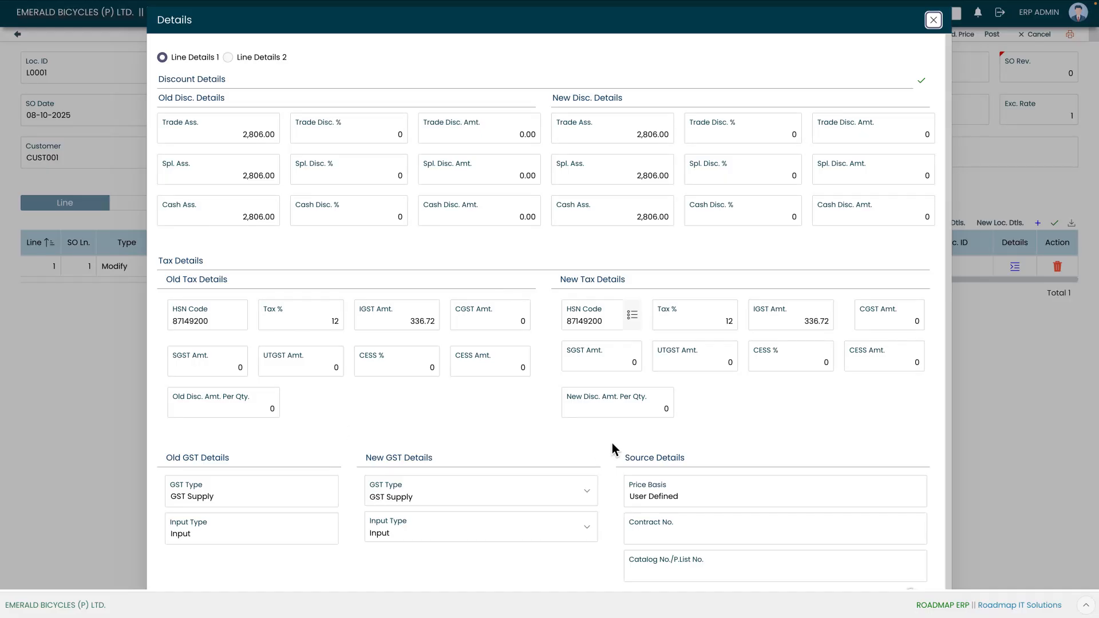
pyautogui.scroll(-1, 229, 60)
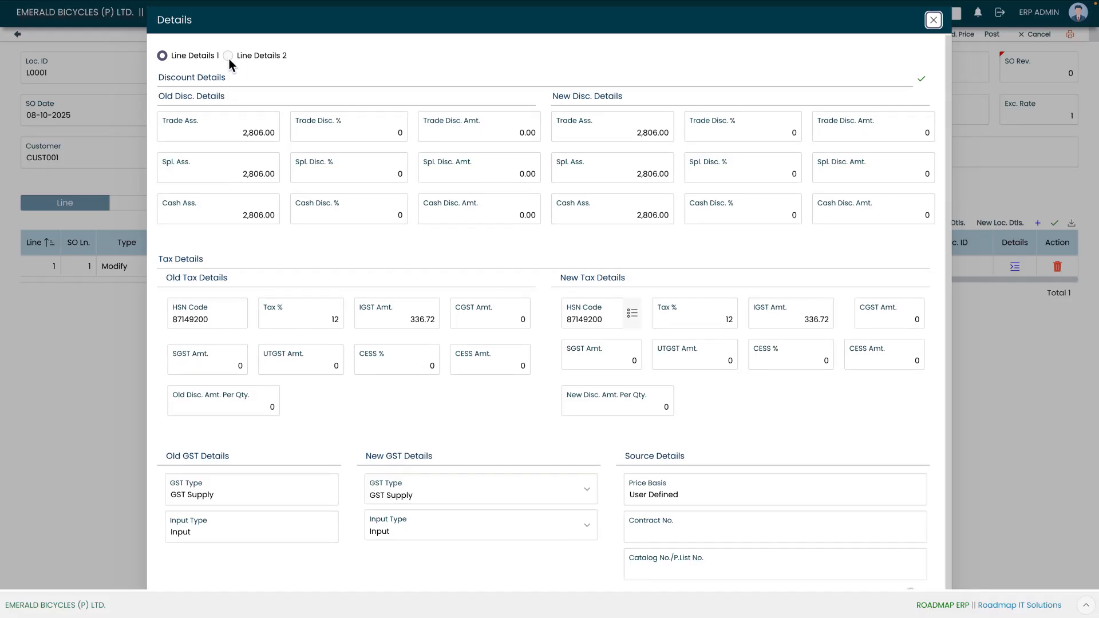
pyautogui.scroll(-1, 229, 57)
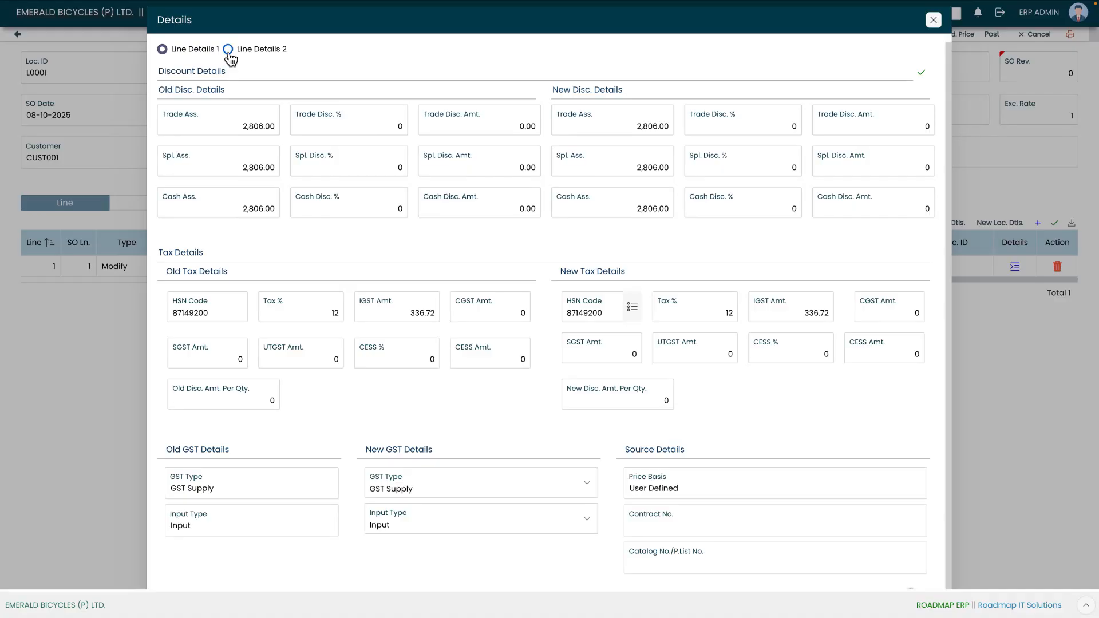
pyautogui.click(231, 50)
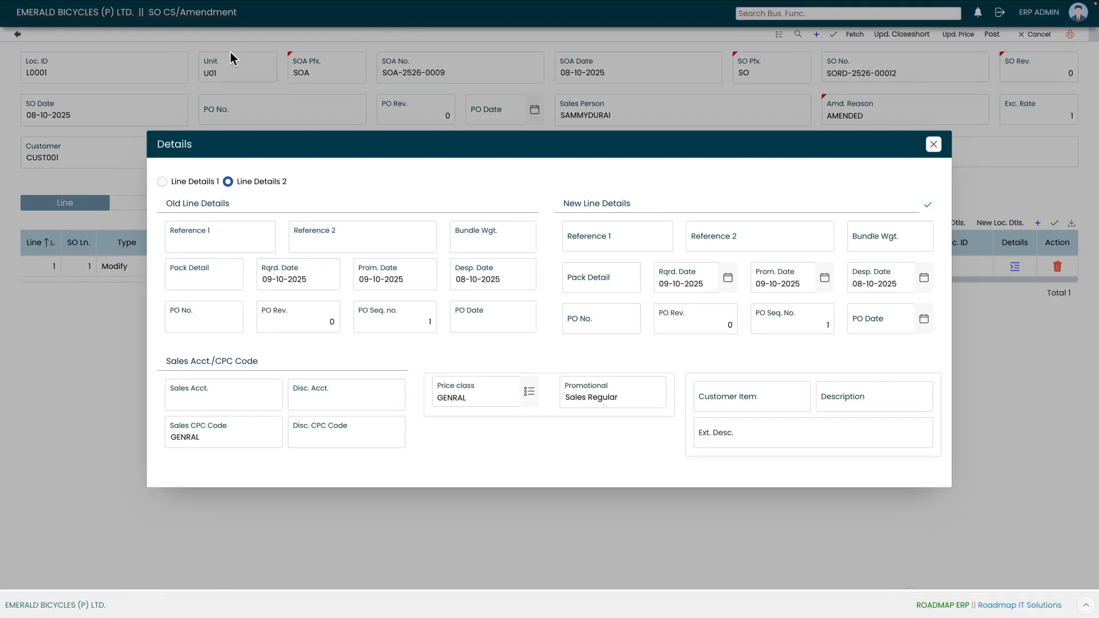
pyautogui.click(162, 182)
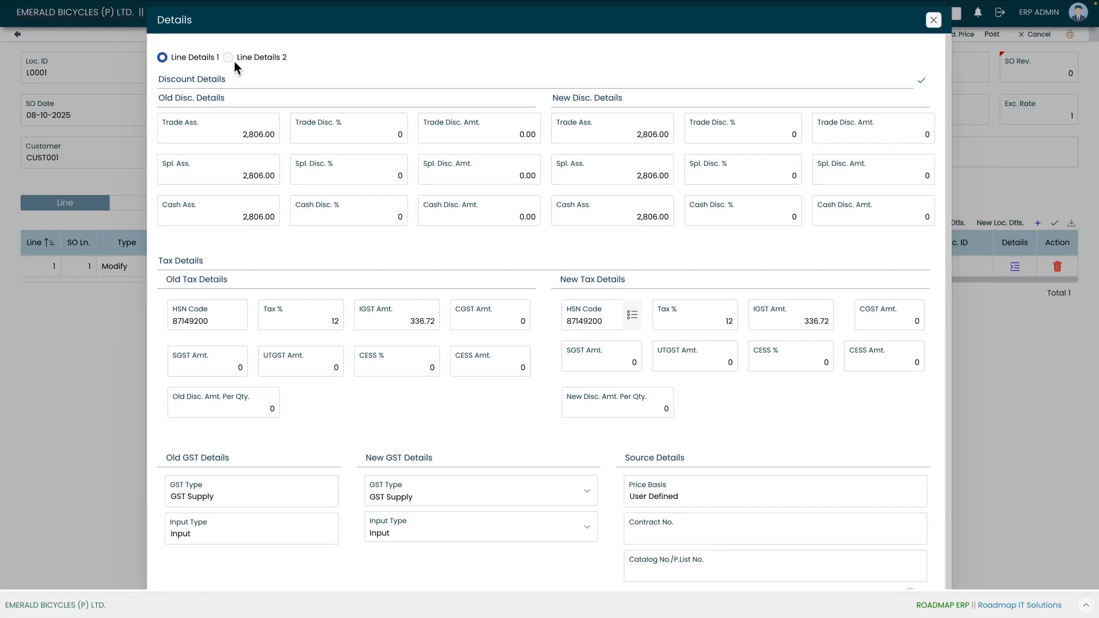
pyautogui.click(232, 60)
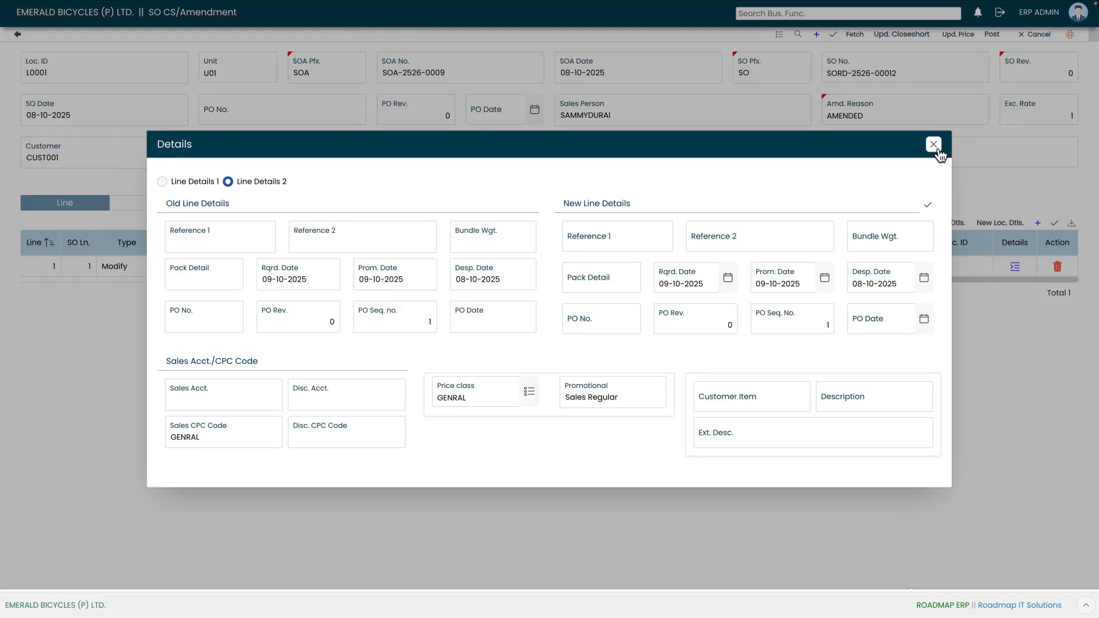
pyautogui.click(163, 182)
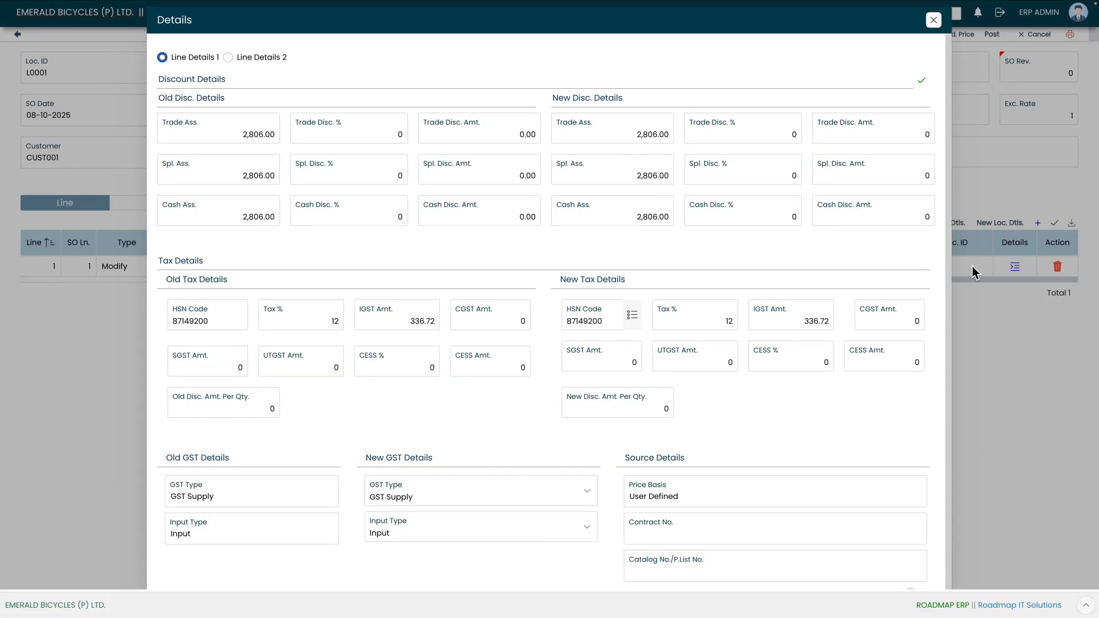
pyautogui.click(934, 21)
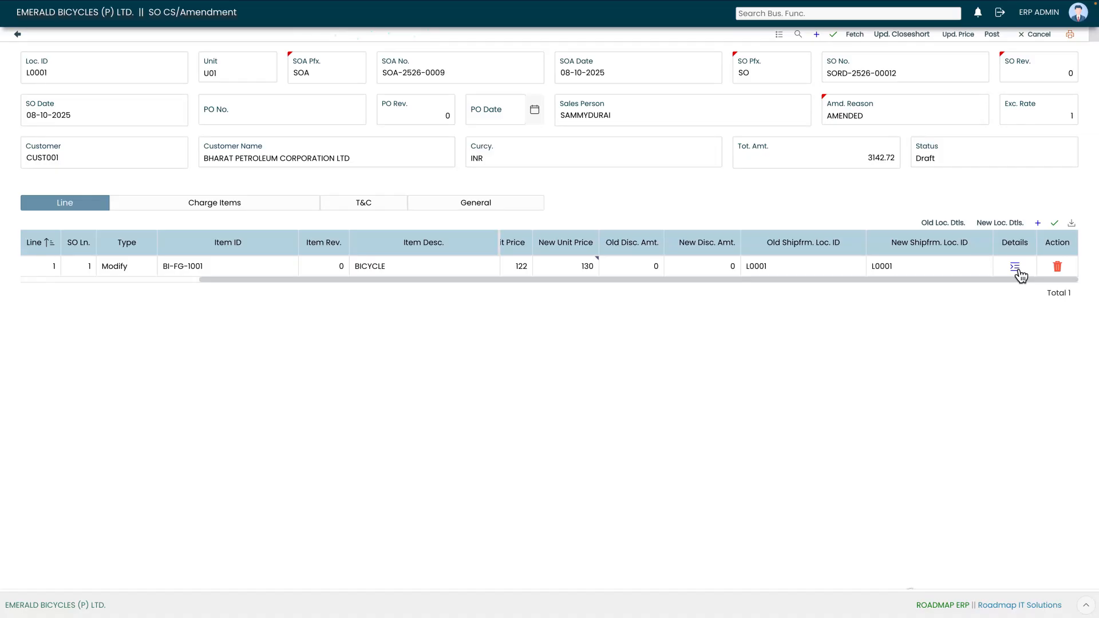
# Compare the BICYCLE line's old and new ship-to, bill-to, bill-from and ship-from location details
pyautogui.click(944, 225)
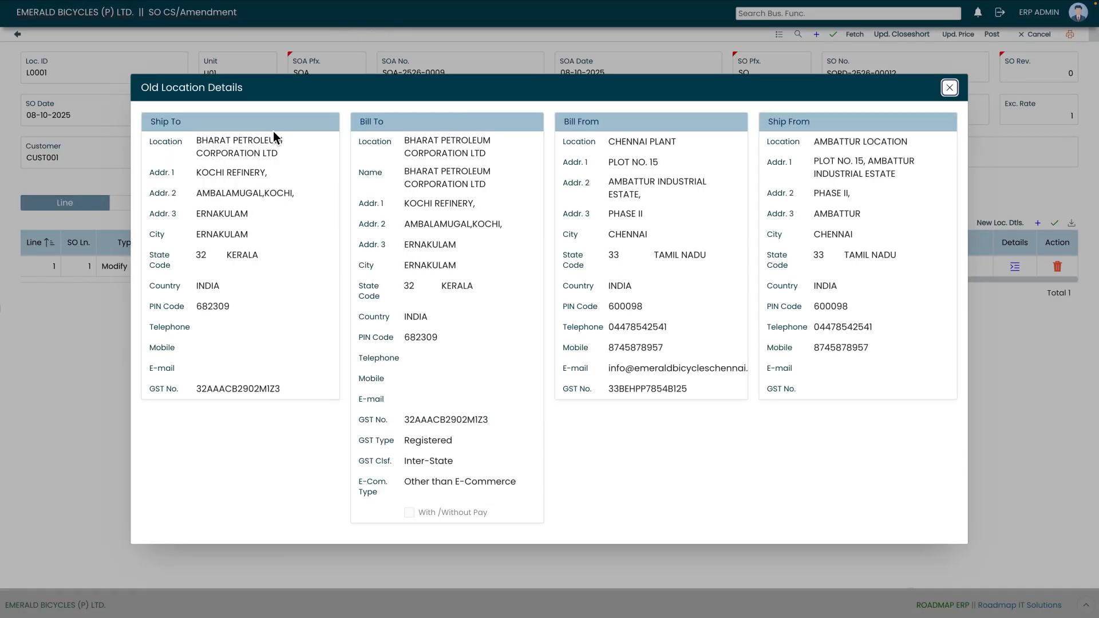
pyautogui.click(950, 88)
pyautogui.click(996, 223)
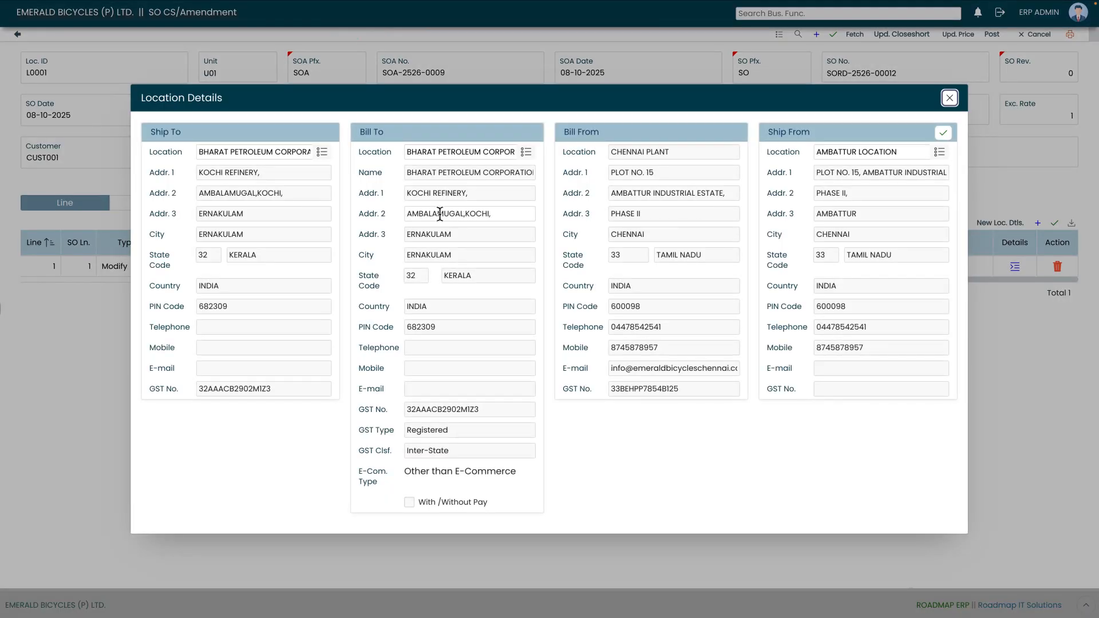
pyautogui.click(440, 214)
pyautogui.click(949, 102)
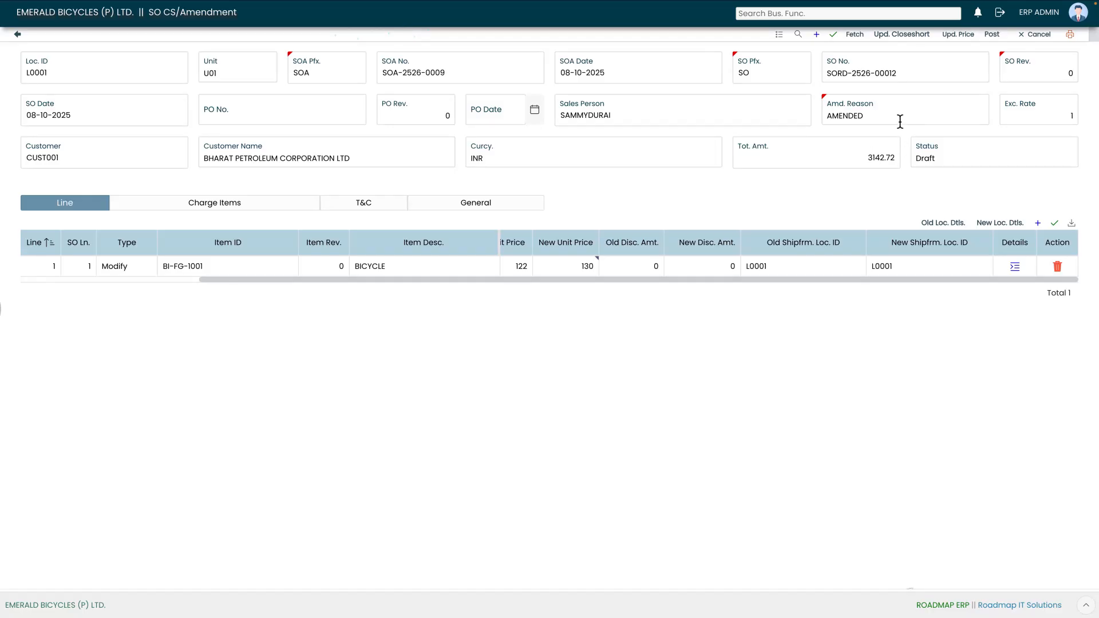
# Save the sales order amendment and post it with the action Forward for Review at MEDIUM priority
pyautogui.click(832, 35)
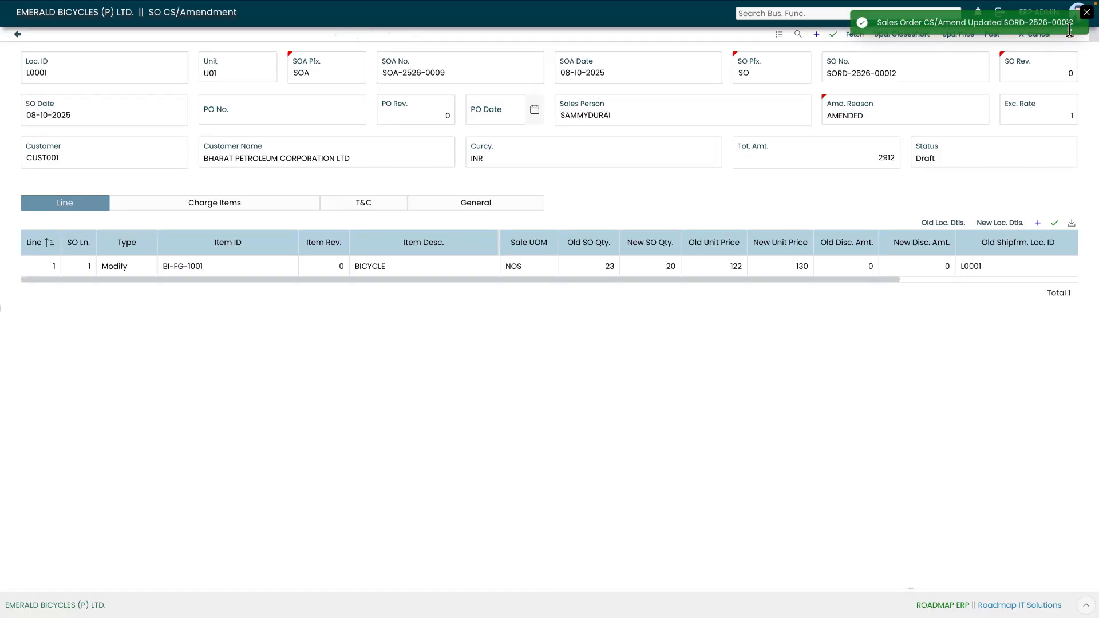
pyautogui.click(1086, 12)
pyautogui.click(991, 35)
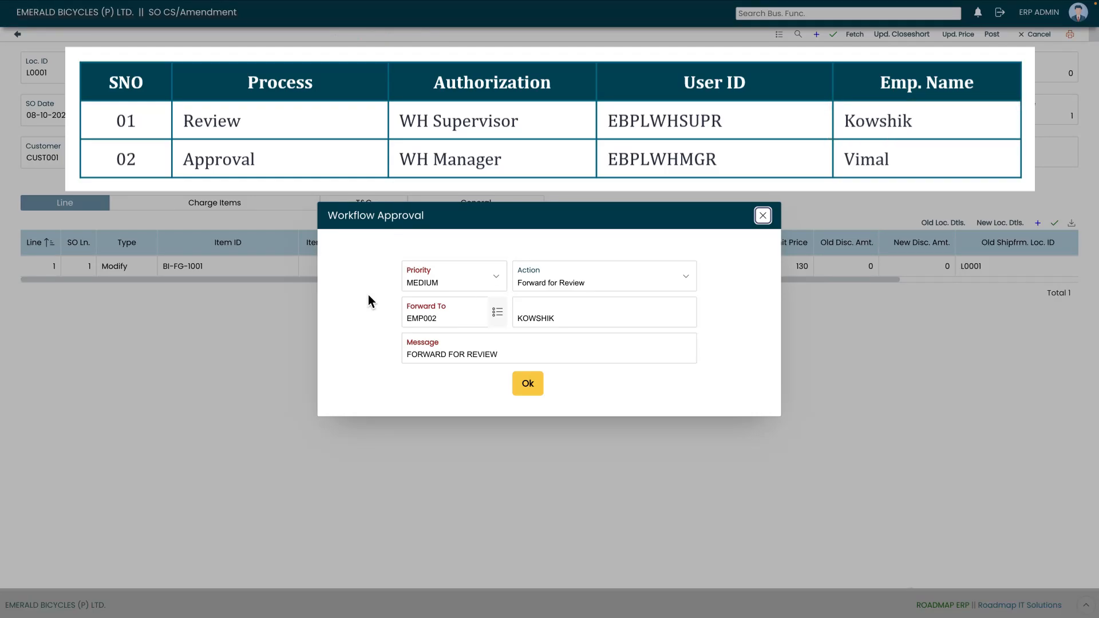
pyautogui.click(527, 385)
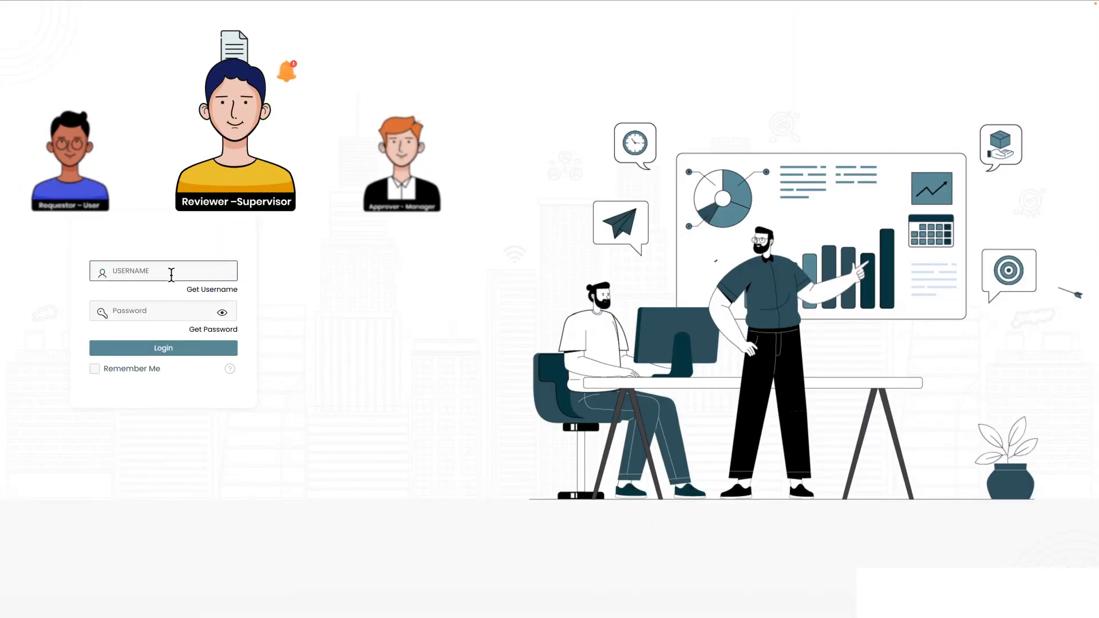
# Log in as the reviewing supervisor with the username EBPLWHSUPR and the account password
pyautogui.write('EBPLWHSUPR')
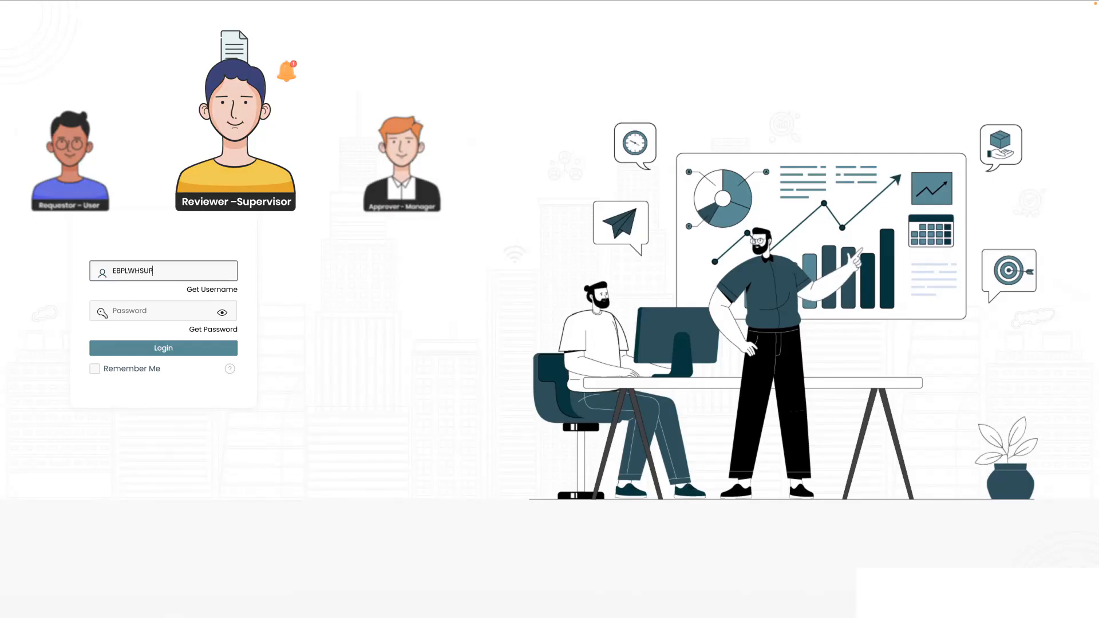
pyautogui.click(169, 319)
pyautogui.write('•••••••••')
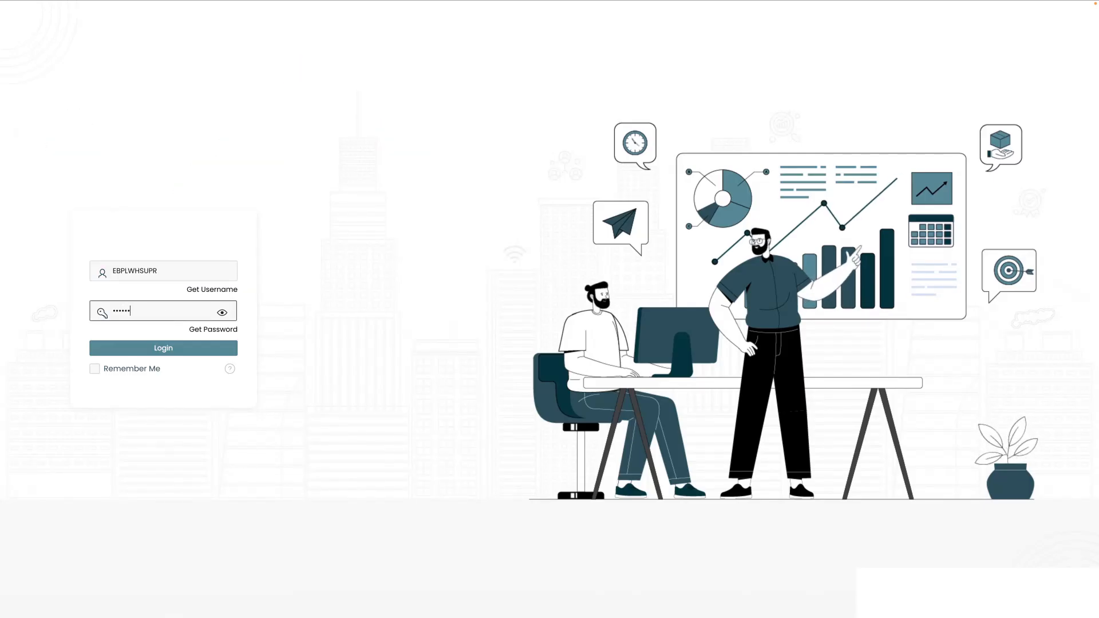
pyautogui.click(178, 347)
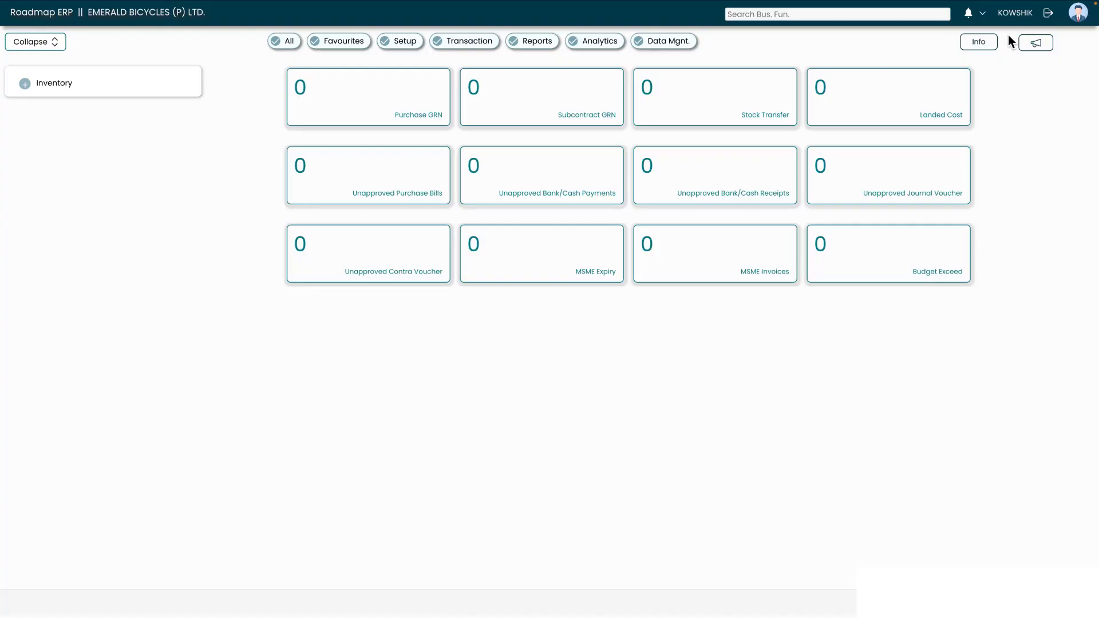
# Open the details of the BHARAT PETROLEUM CORPORATION LTD sales order amendment from the pending document approvals
pyautogui.click(973, 20)
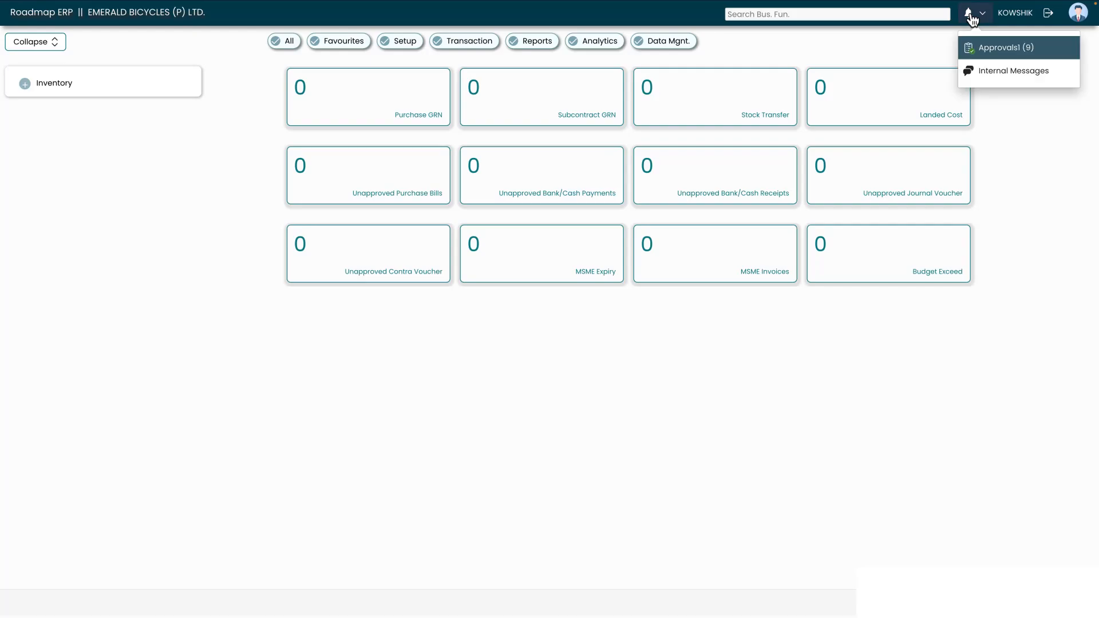
pyautogui.click(999, 49)
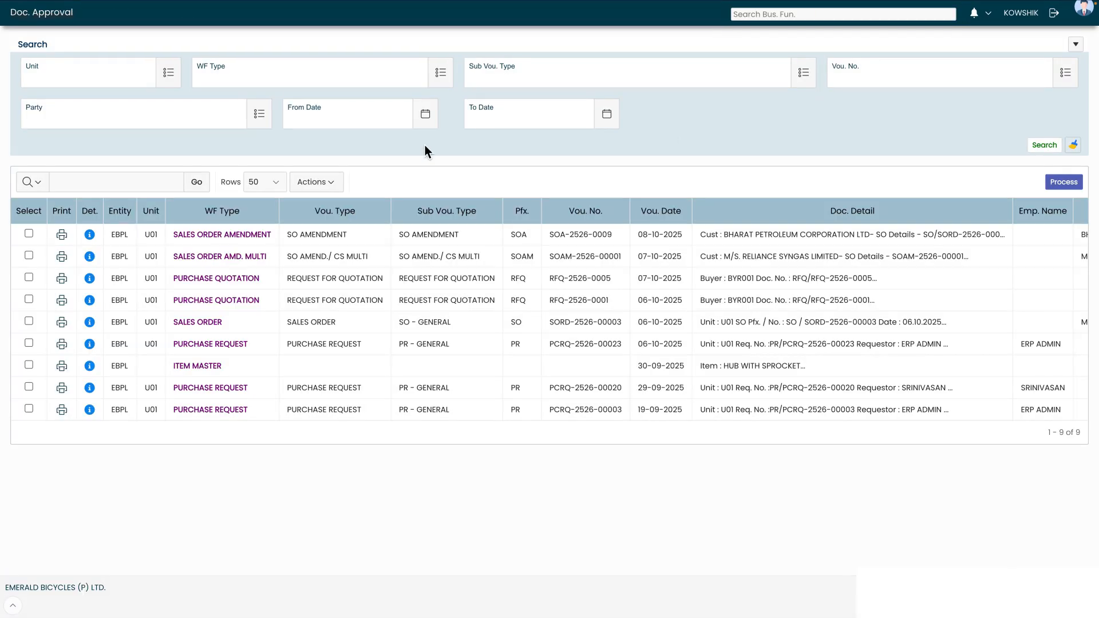
pyautogui.click(90, 234)
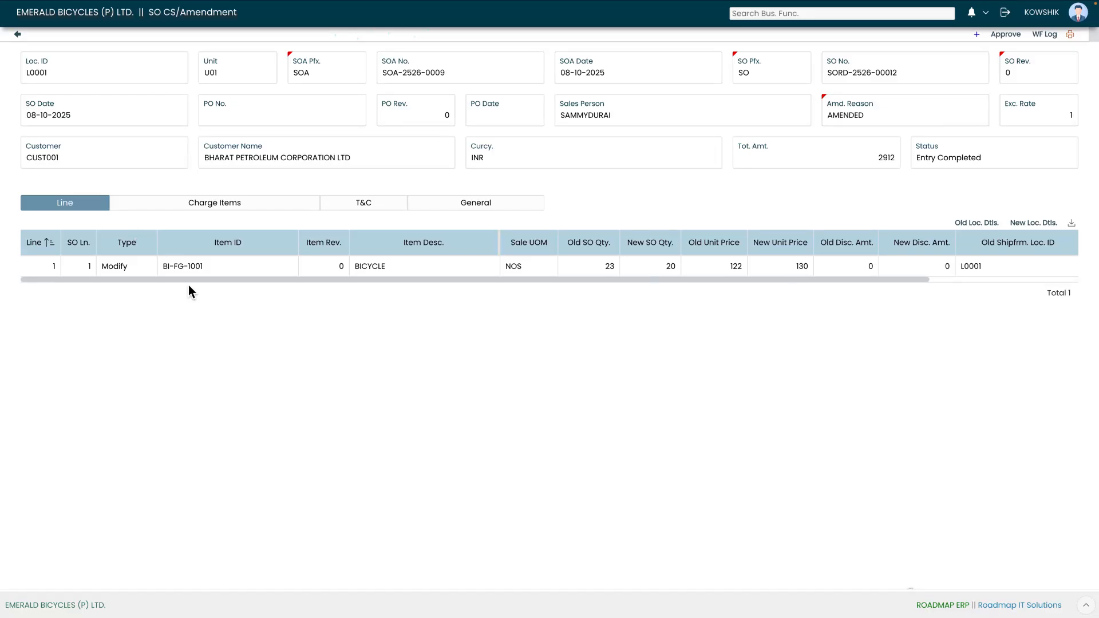
# Check the amendment's line values and forward it to the manager with the action Review & Forward for Approval at MEDIUM priority
pyautogui.hscroll(1, 191, 284)
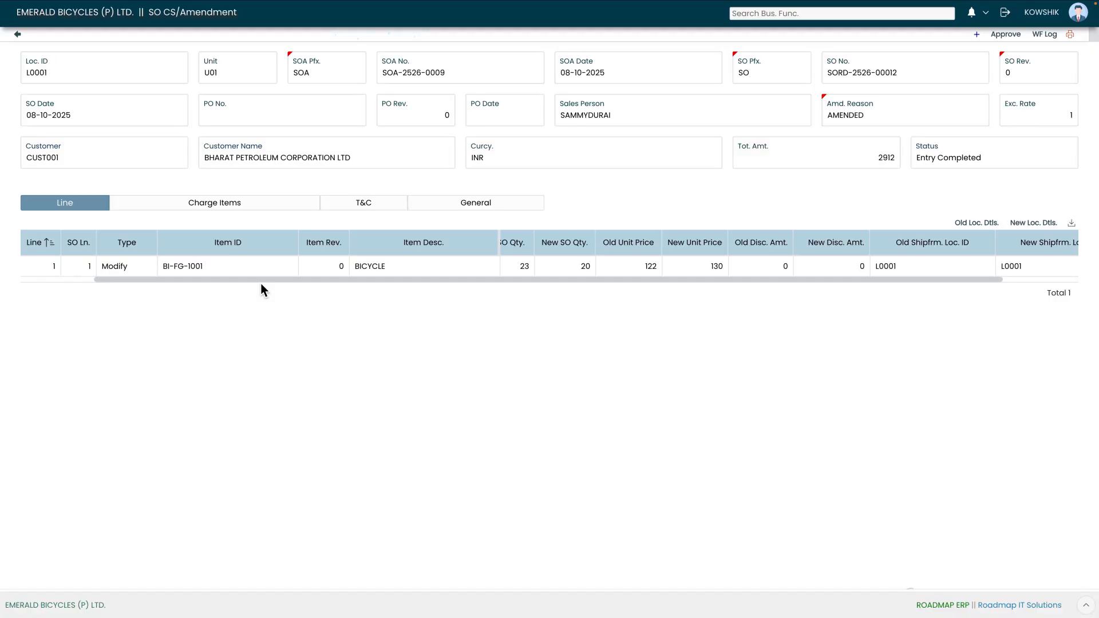
pyautogui.hscroll(3, 215, 284)
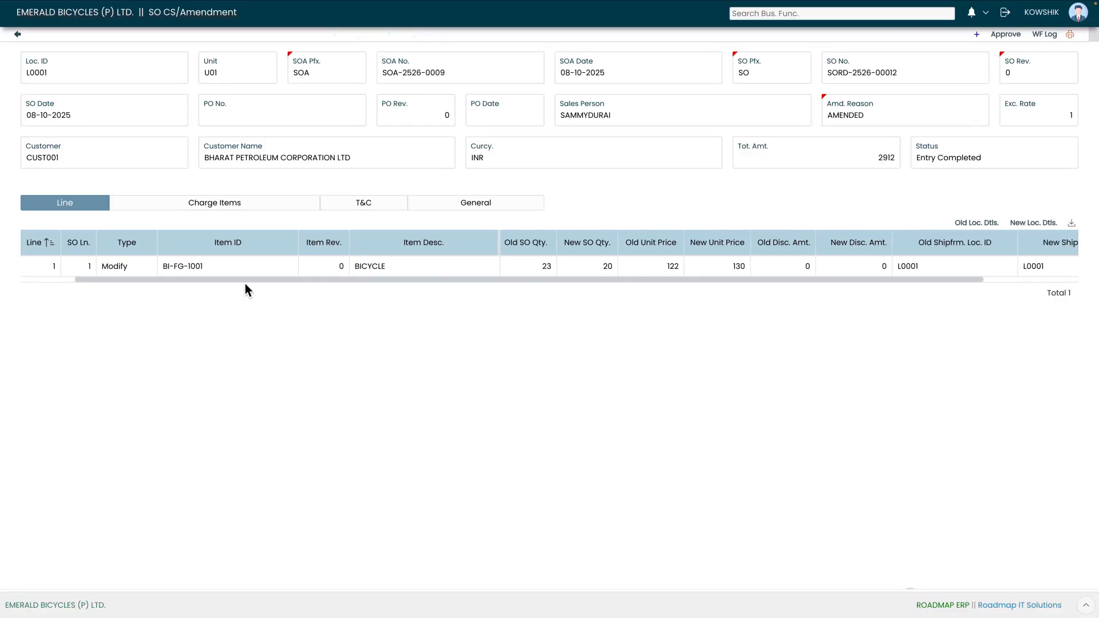
pyautogui.hscroll(2, 277, 284)
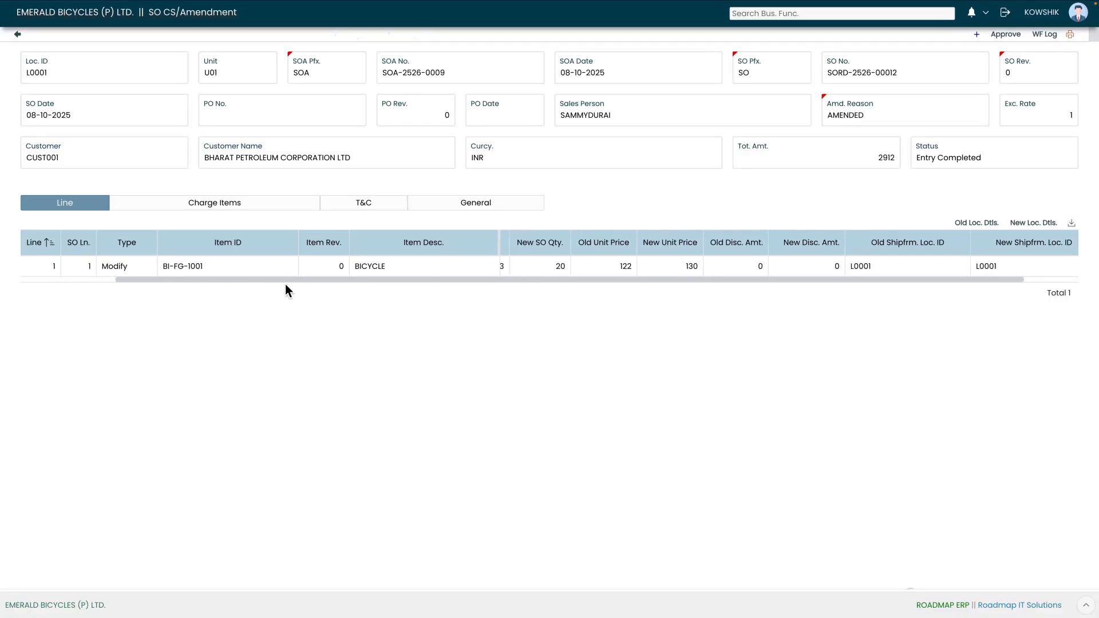
pyautogui.moveTo(290, 284); pyautogui.dragTo(146, 279)
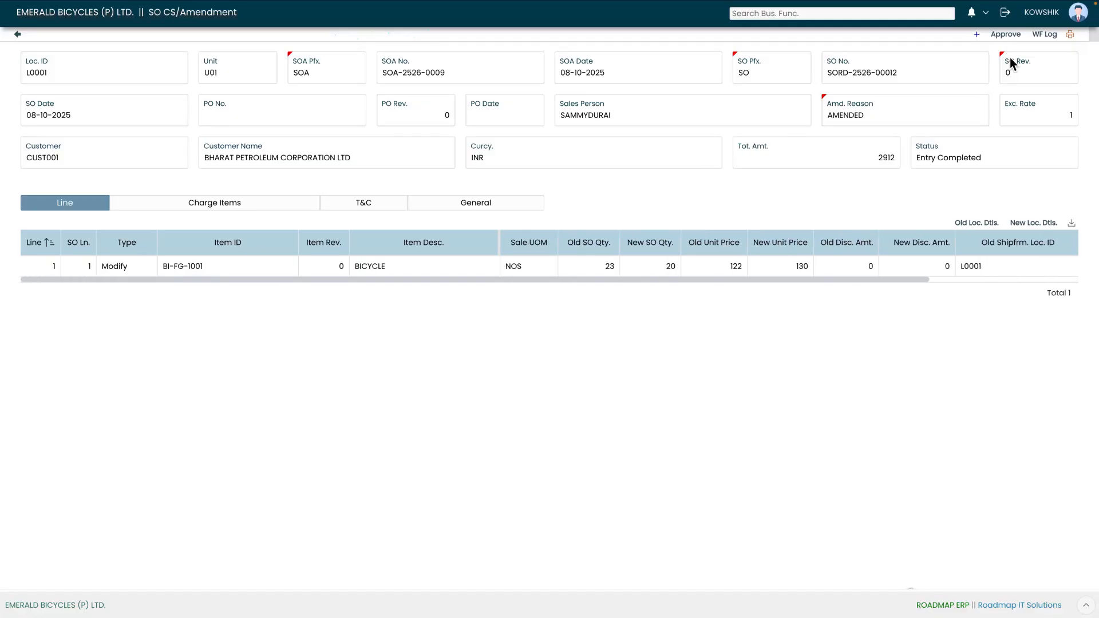
pyautogui.click(1006, 35)
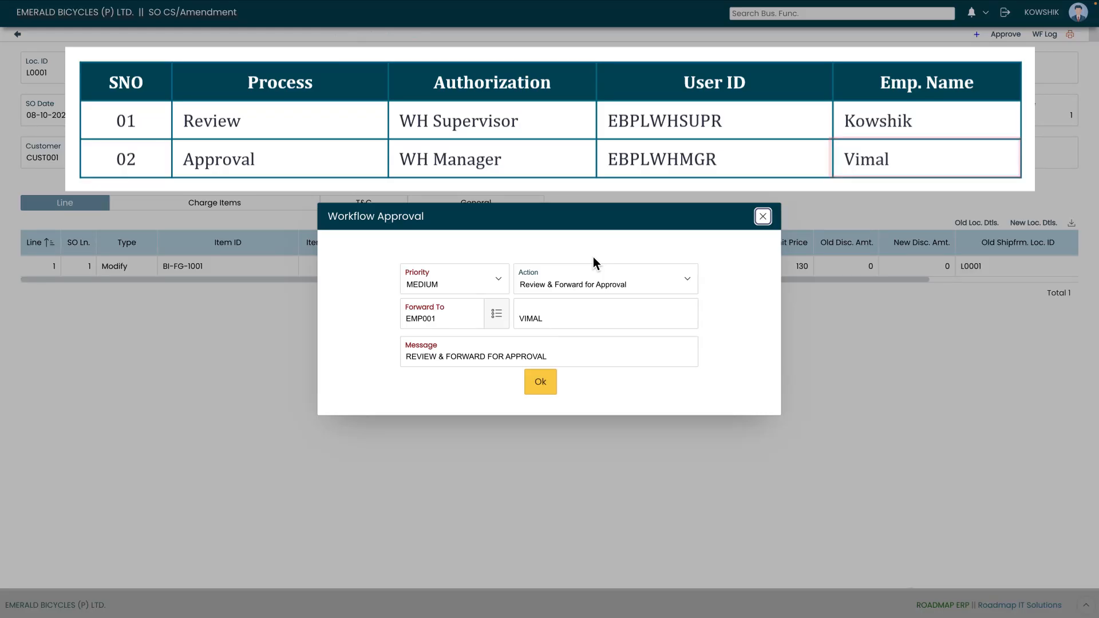
pyautogui.click(545, 391)
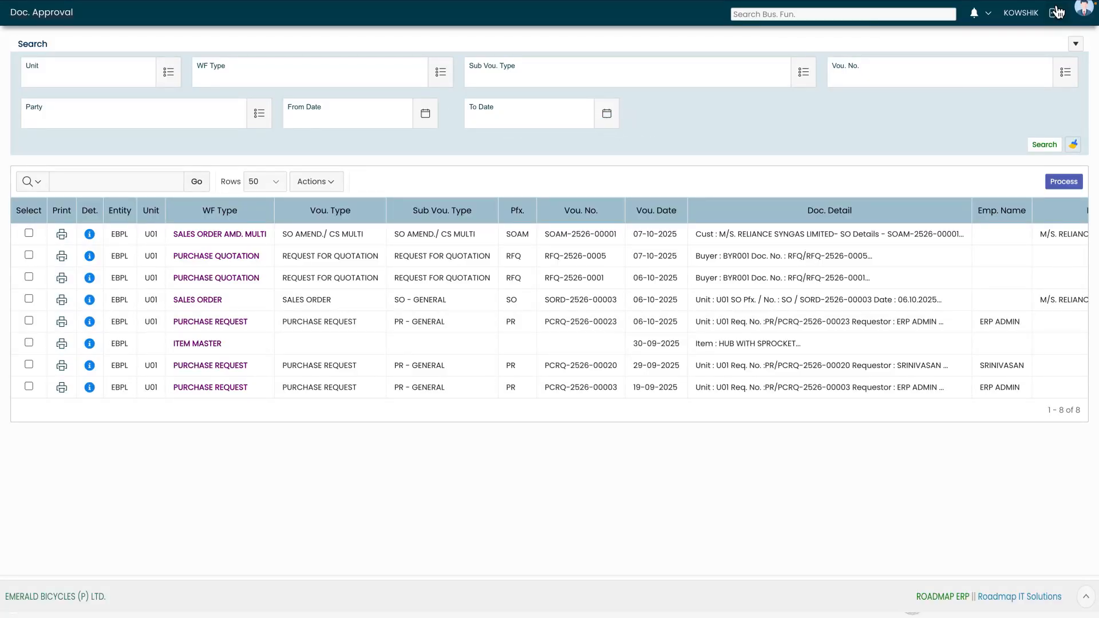
# Sign out and log in as the approving manager with the username EBPLWHMGR and the account password
pyautogui.click(1055, 17)
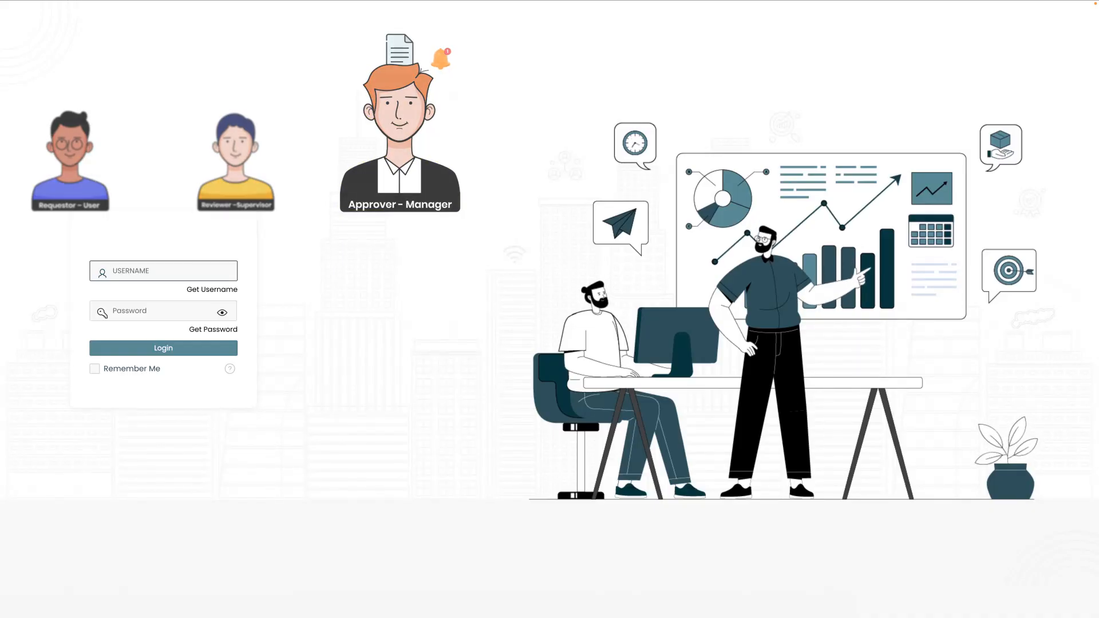
pyautogui.write('EBPLWHMGR')
pyautogui.click(153, 311)
pyautogui.write('•••••••••')
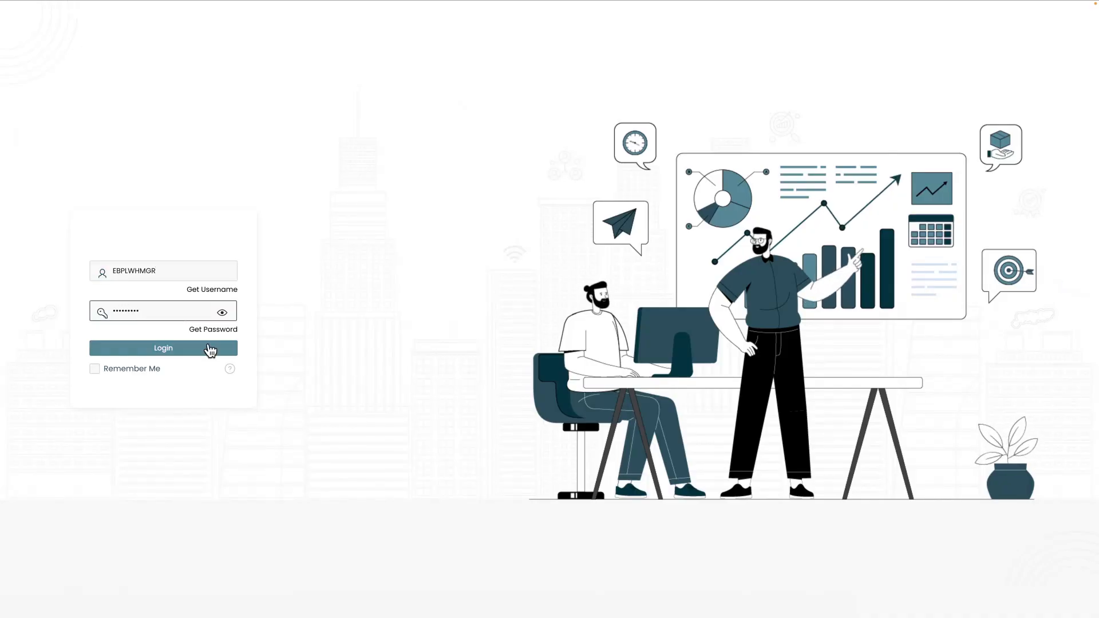
pyautogui.click(185, 350)
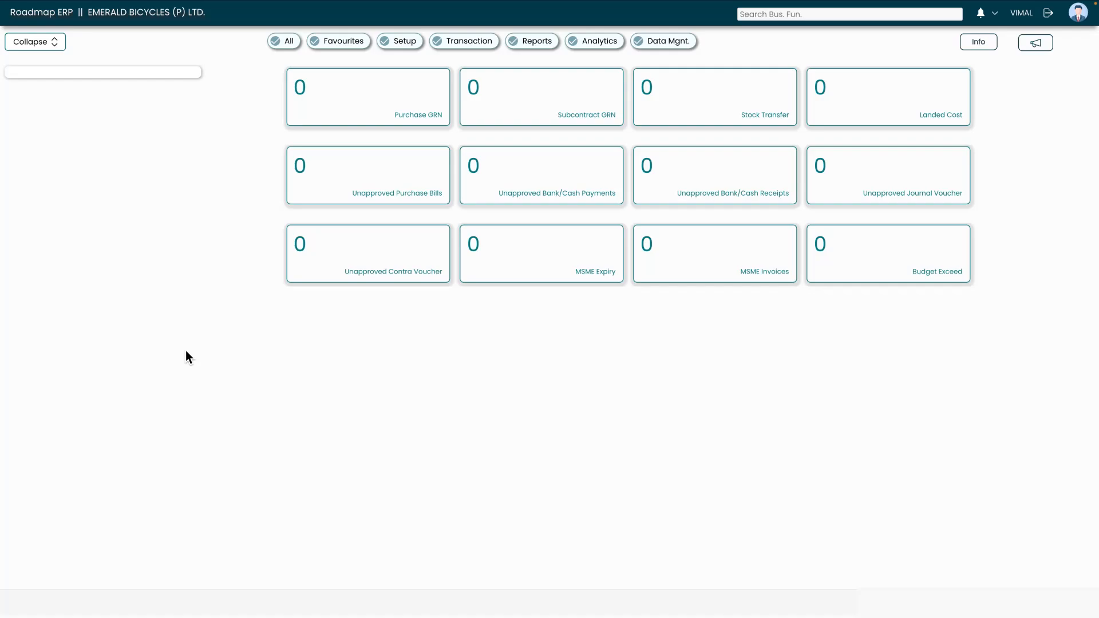
# Open the details of the forwarded BHARAT PETROLEUM CORPORATION LTD sales order amendment from the manager's pending approvals
pyautogui.moveTo(1010, 4)
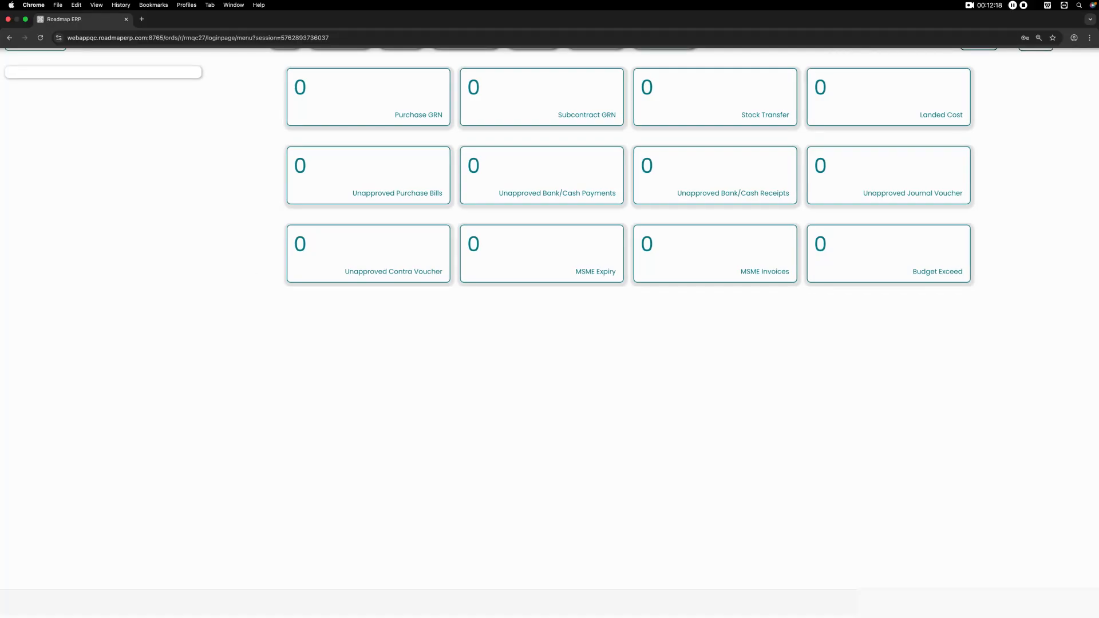
pyautogui.click(980, 16)
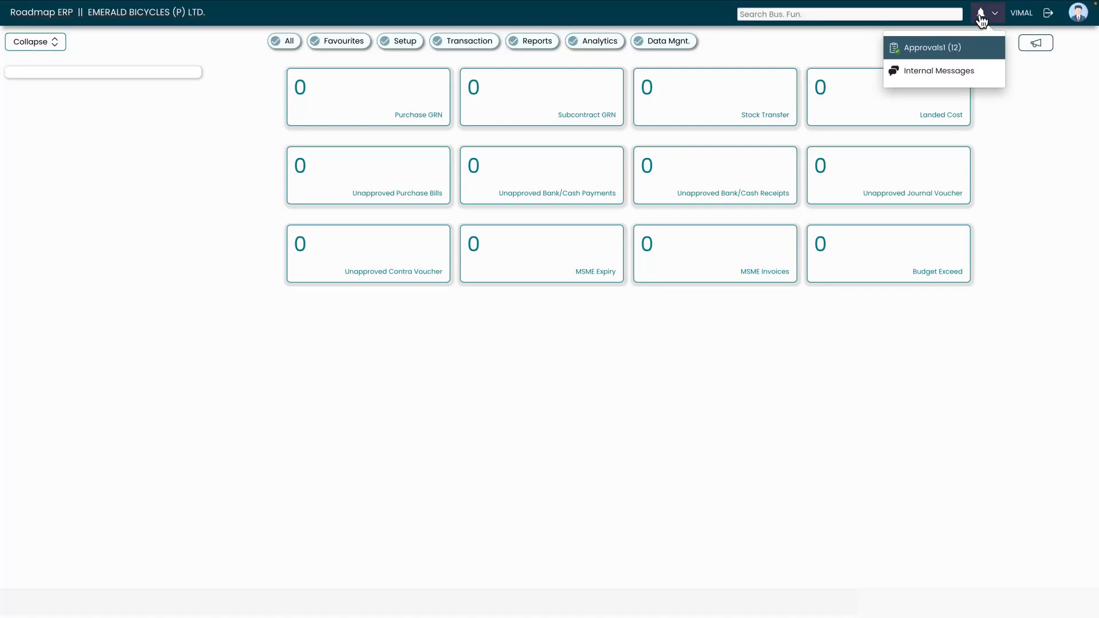
pyautogui.click(942, 47)
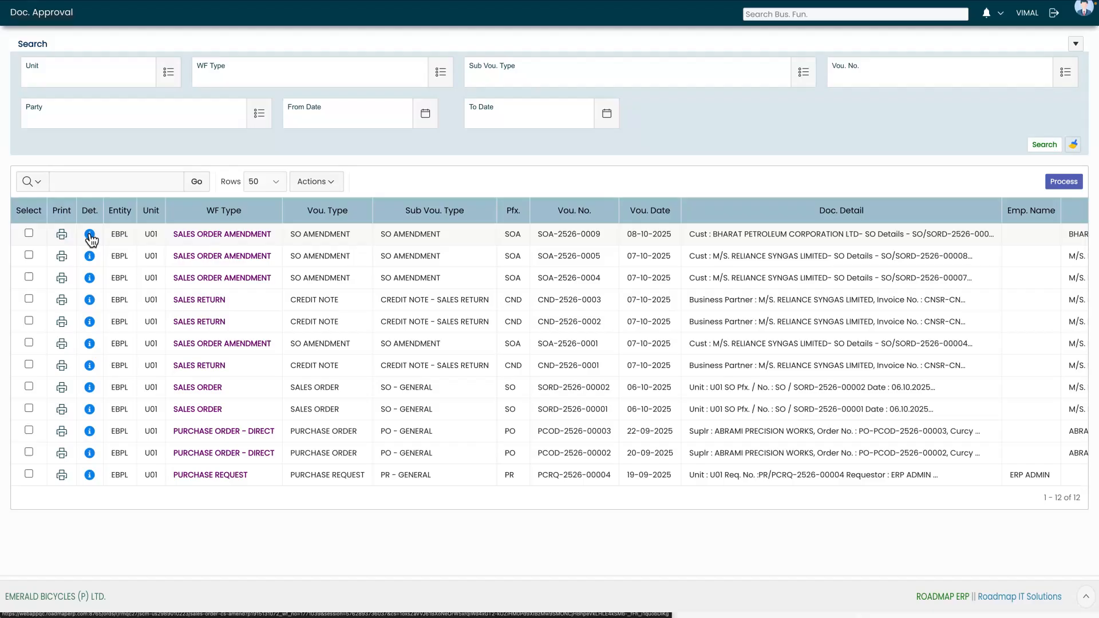
pyautogui.click(90, 236)
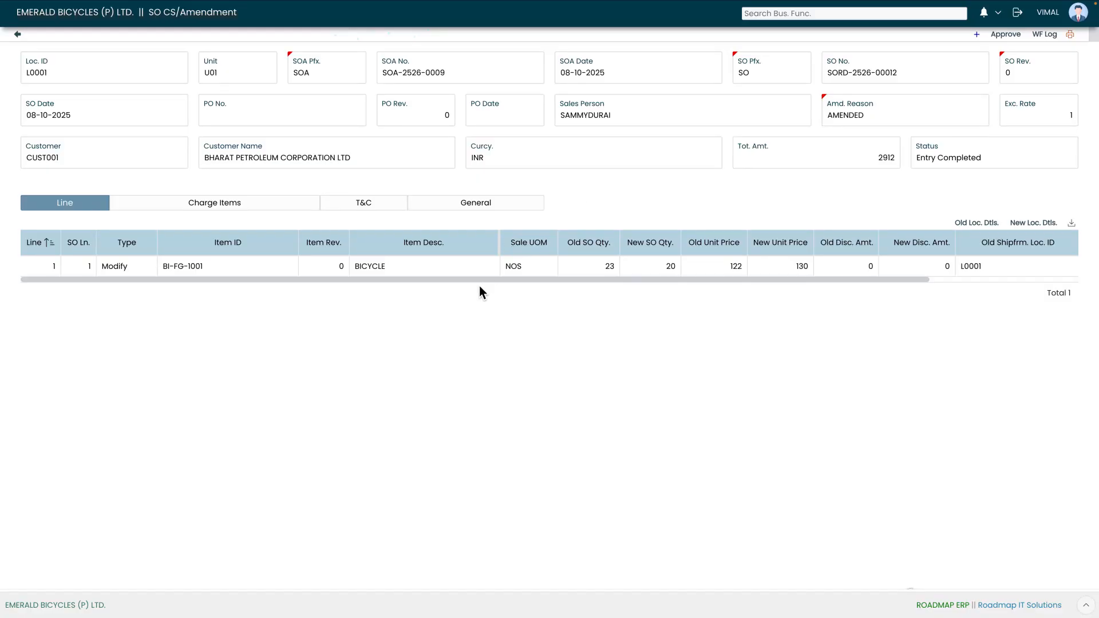
# Approve the sales order amendment with the action Approval, MEDIUM priority and the message APPROVAL
pyautogui.moveTo(483, 282); pyautogui.dragTo(421, 293)
pyautogui.click(1006, 34)
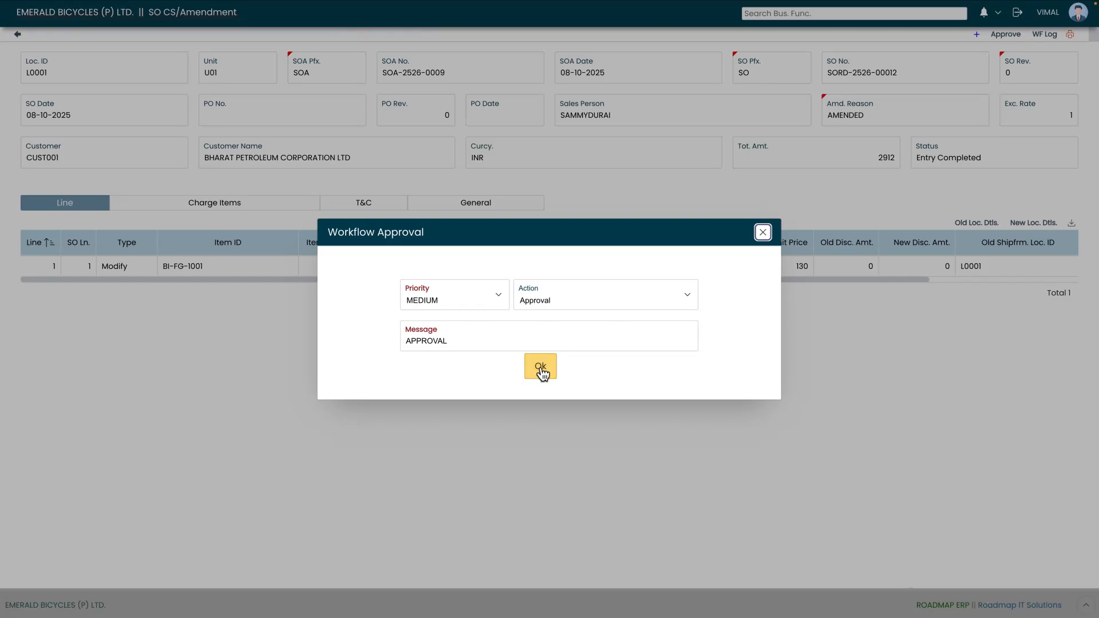
pyautogui.click(541, 369)
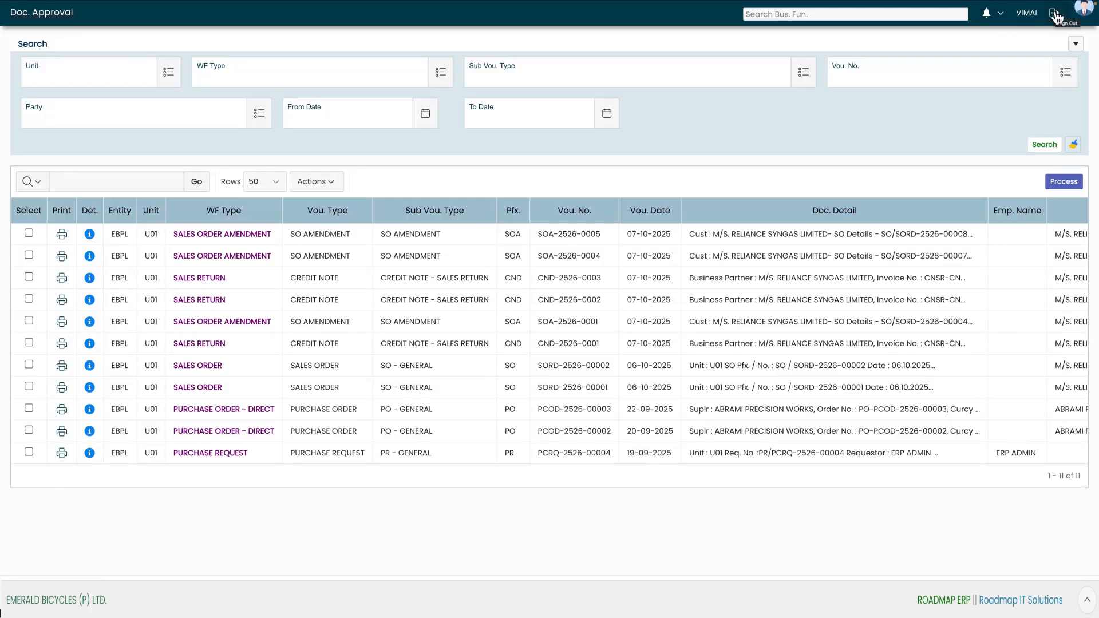
# Sign out and log back in with the username EBPLADMIN and the account password
pyautogui.click(1056, 15)
pyautogui.write('EBPLADMIN')
pyautogui.click(160, 311)
pyautogui.write('•••••••••')
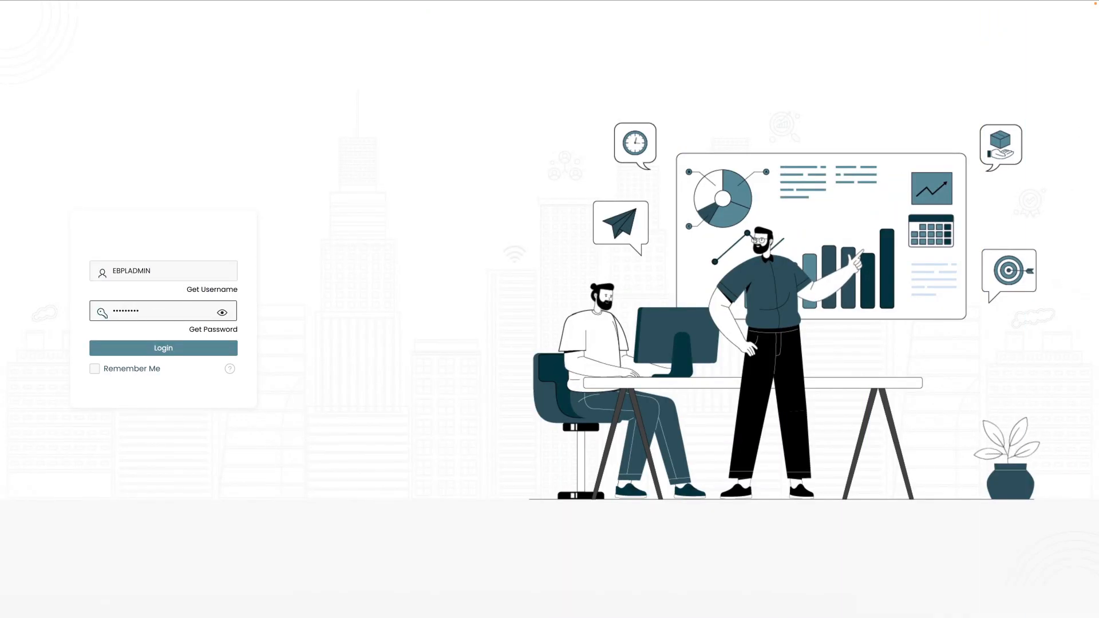
pyautogui.click(151, 349)
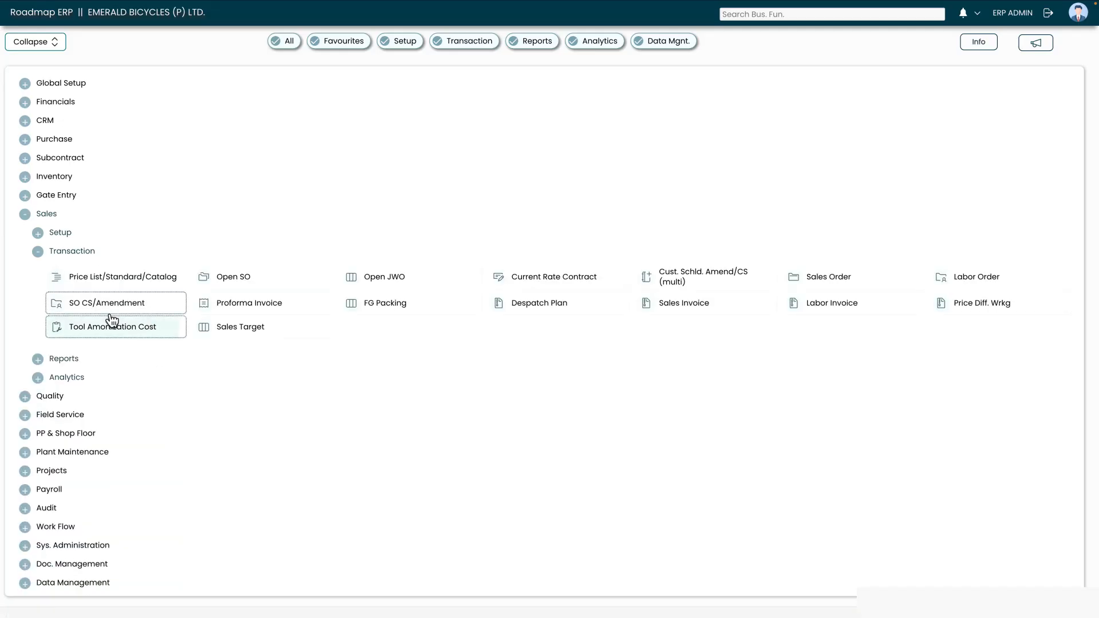
# Search SO CS/Amendment for the newly created amendment by its SOA number
pyautogui.click(109, 307)
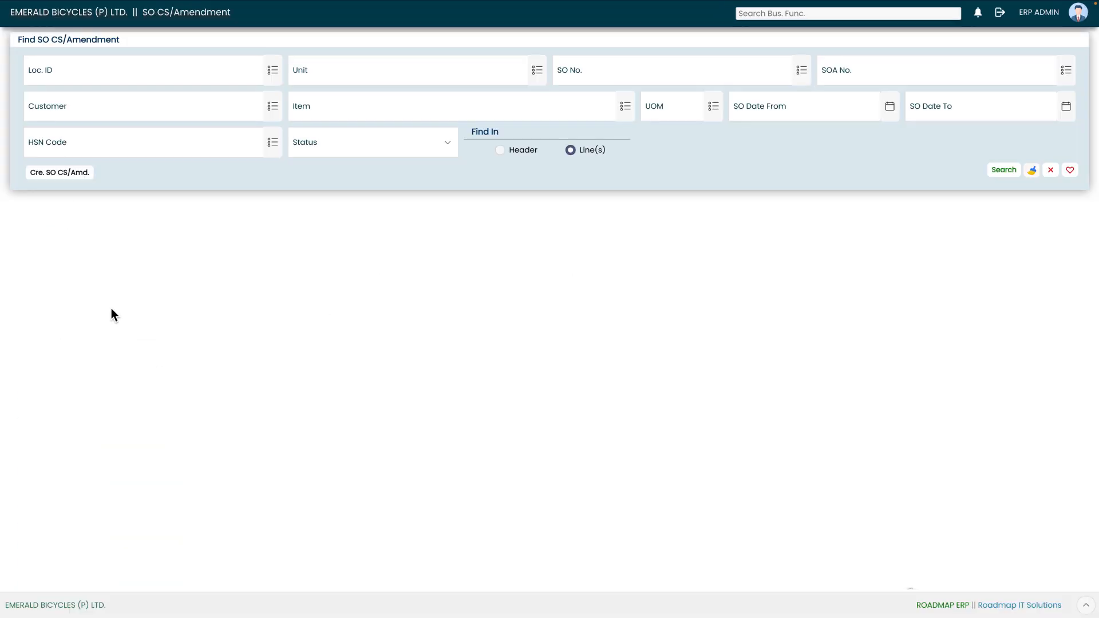
pyautogui.click(1067, 71)
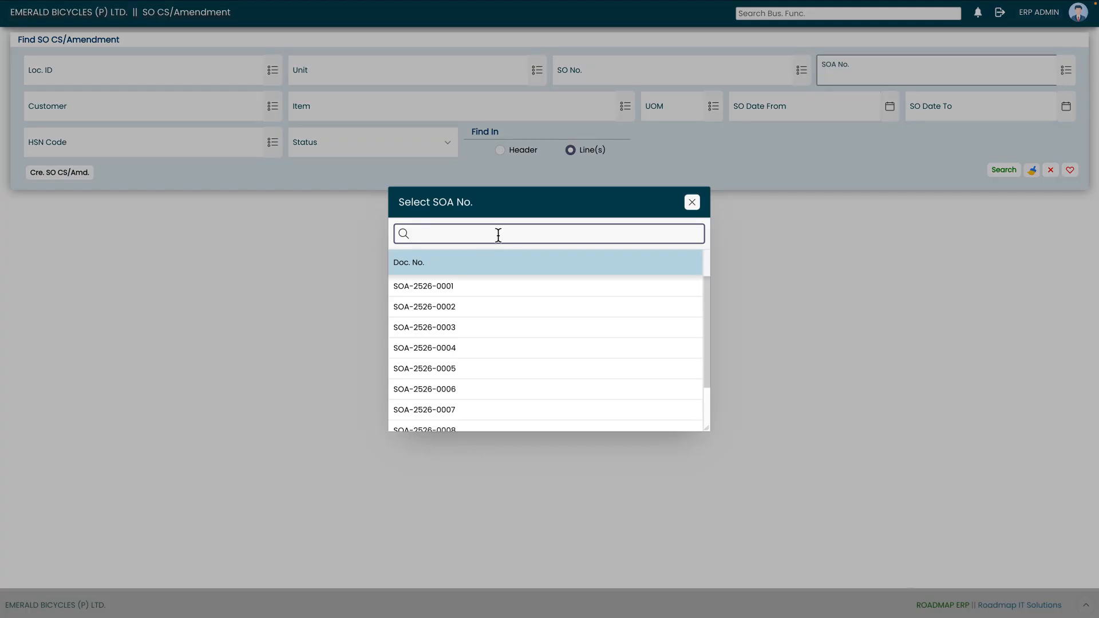
pyautogui.write('0009')
pyautogui.click(441, 289)
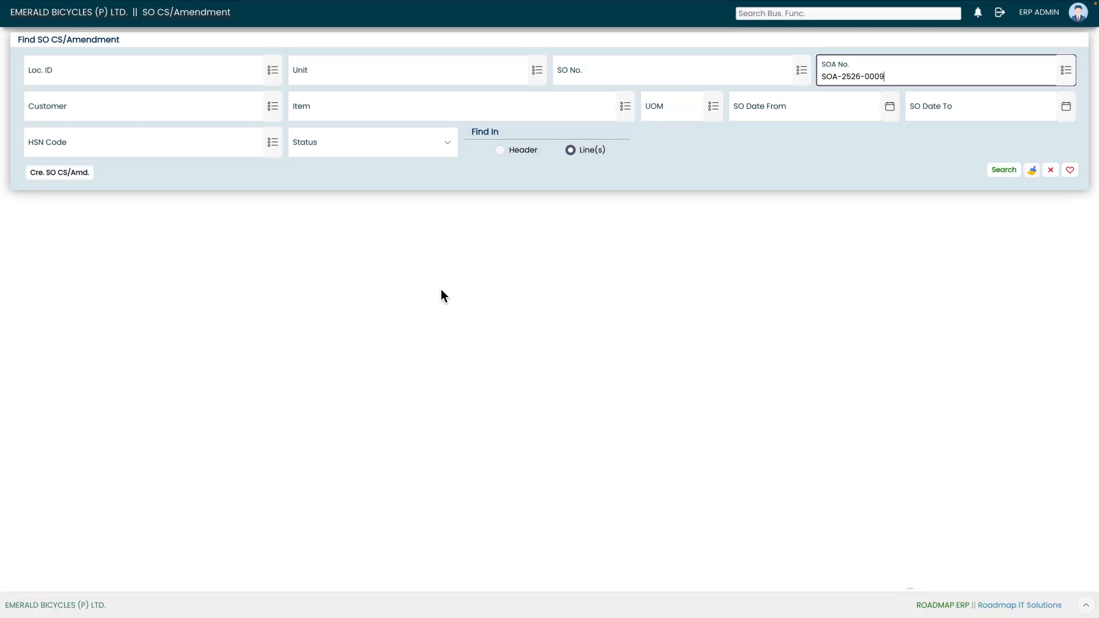
pyautogui.click(849, 146)
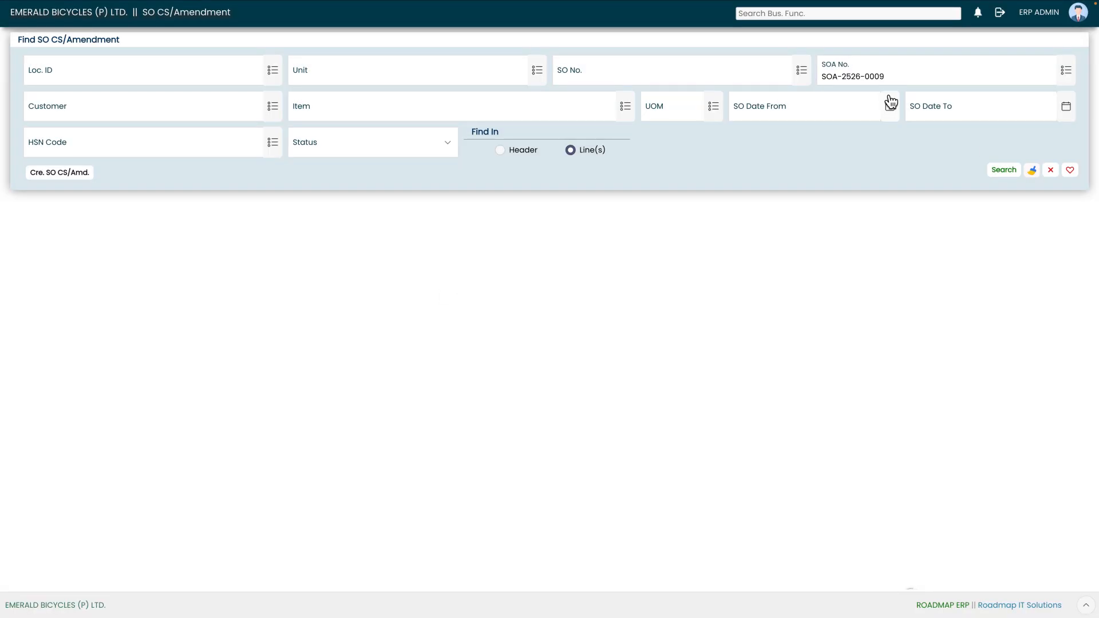
pyautogui.click(995, 174)
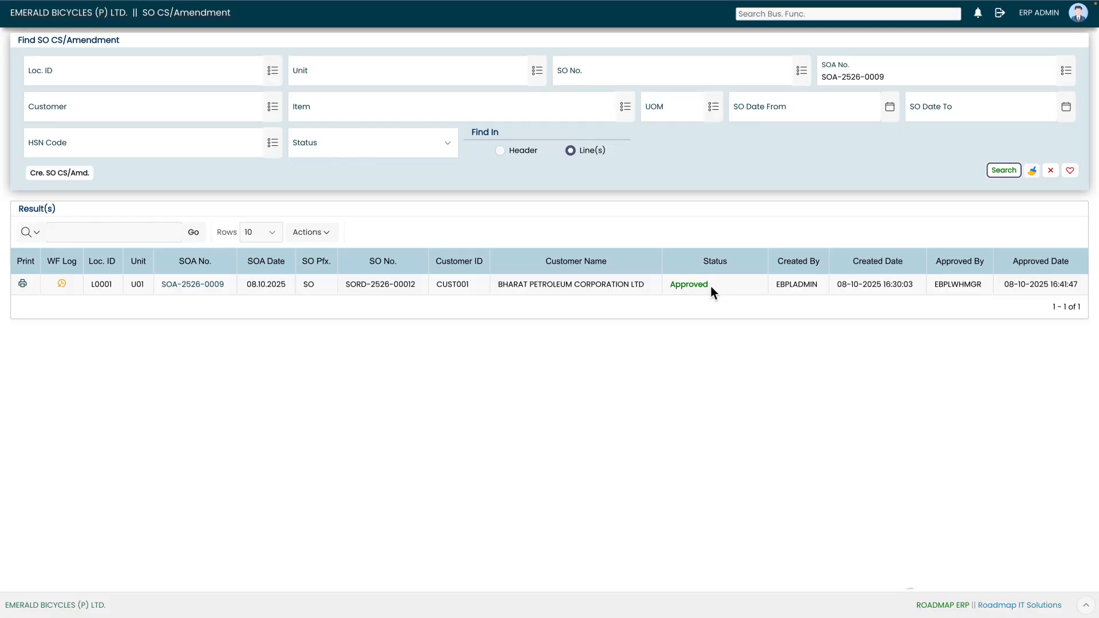
# Open the found amendment and view its printout and its workflow log
pyautogui.click(221, 286)
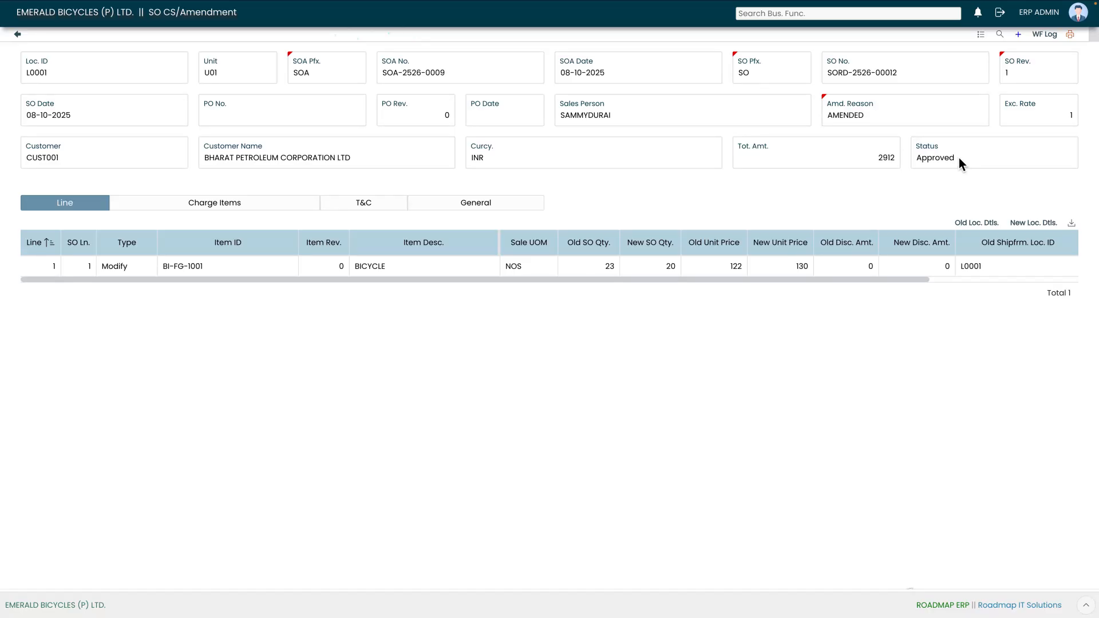
pyautogui.click(1070, 36)
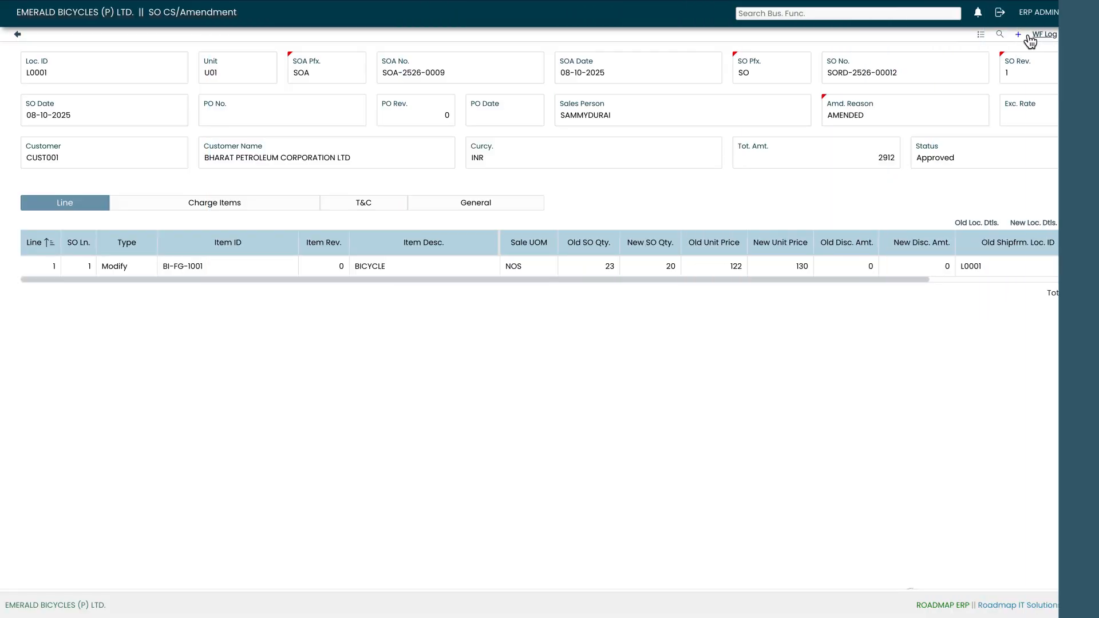
pyautogui.click(1045, 34)
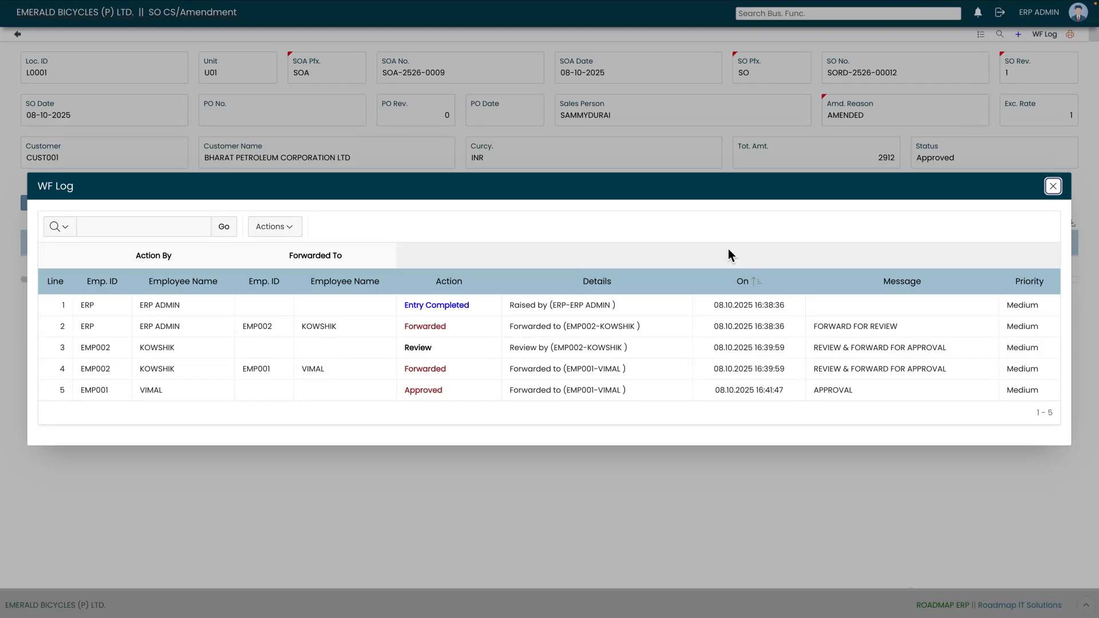
pyautogui.click(1052, 189)
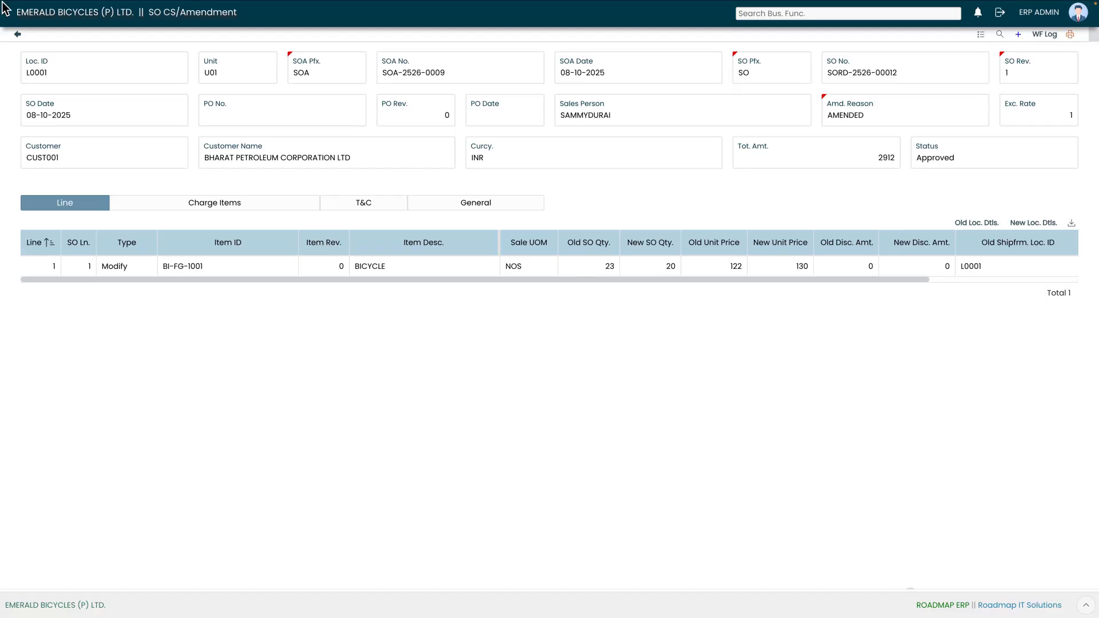
# Leave the amendment screens and open the SO/CS search page from the sales transactions
pyautogui.click(18, 37)
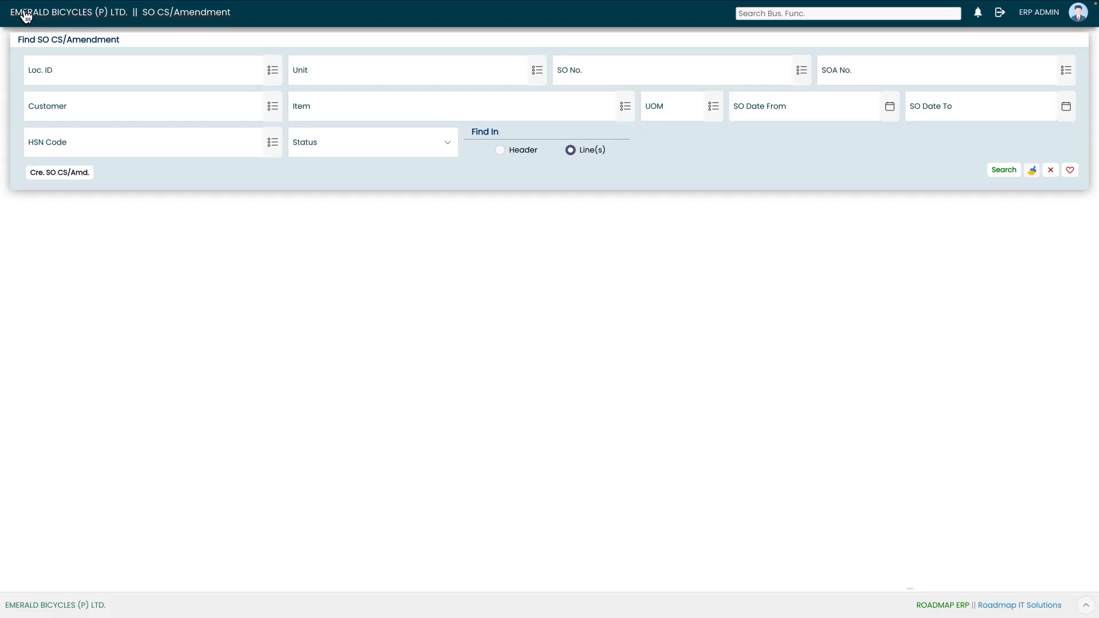
pyautogui.press('Escape')
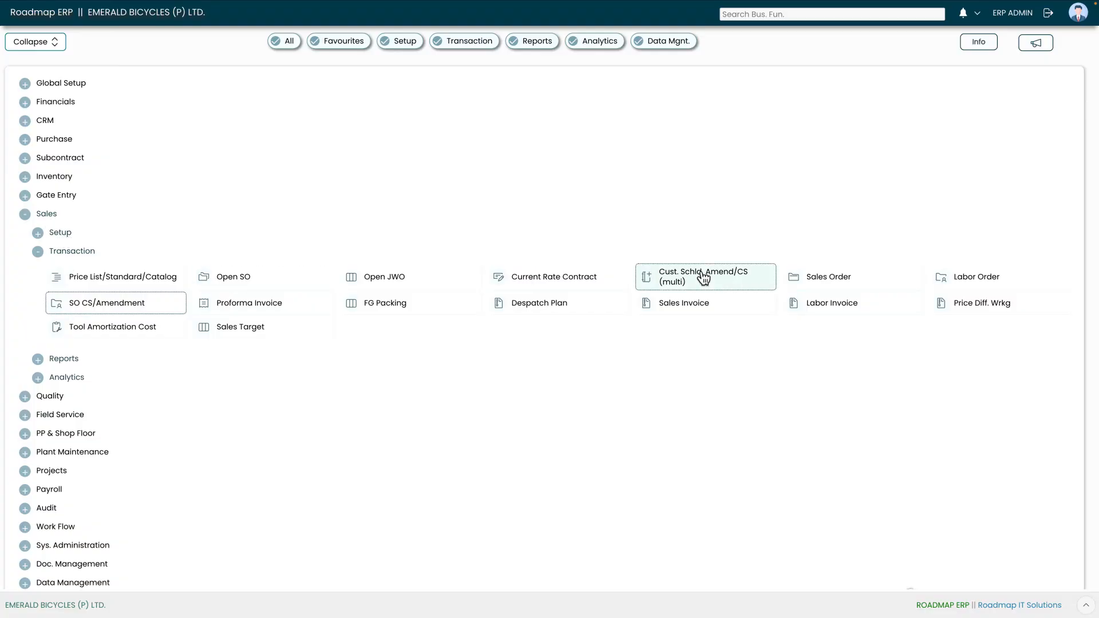
pyautogui.press('Return')
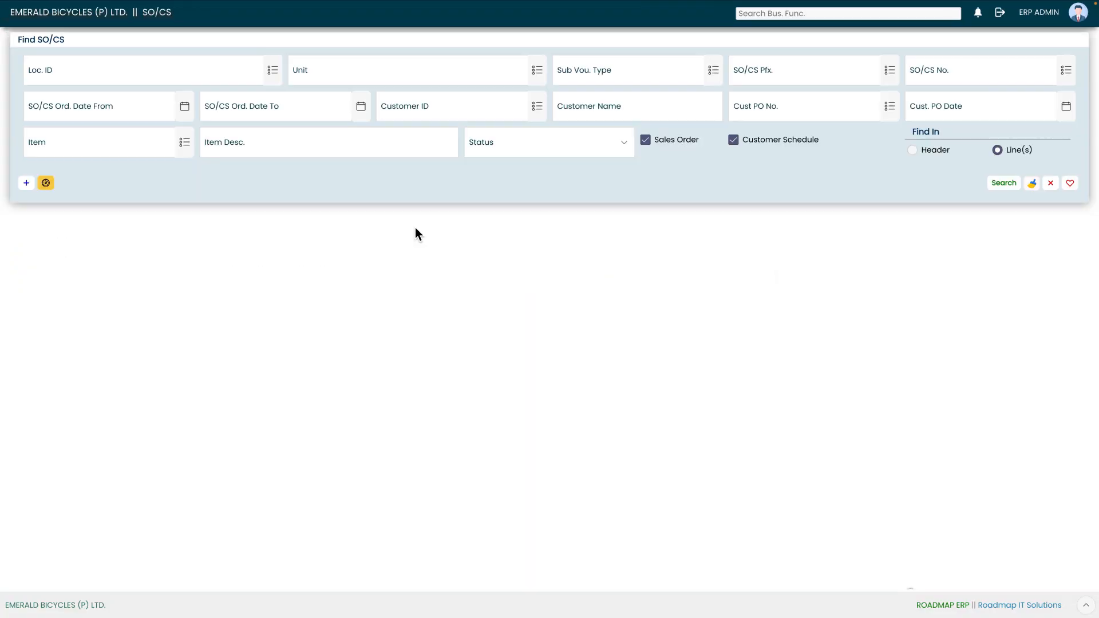
# Search SO/CS at Header level for the amended sales order by its SO number
pyautogui.click(1067, 71)
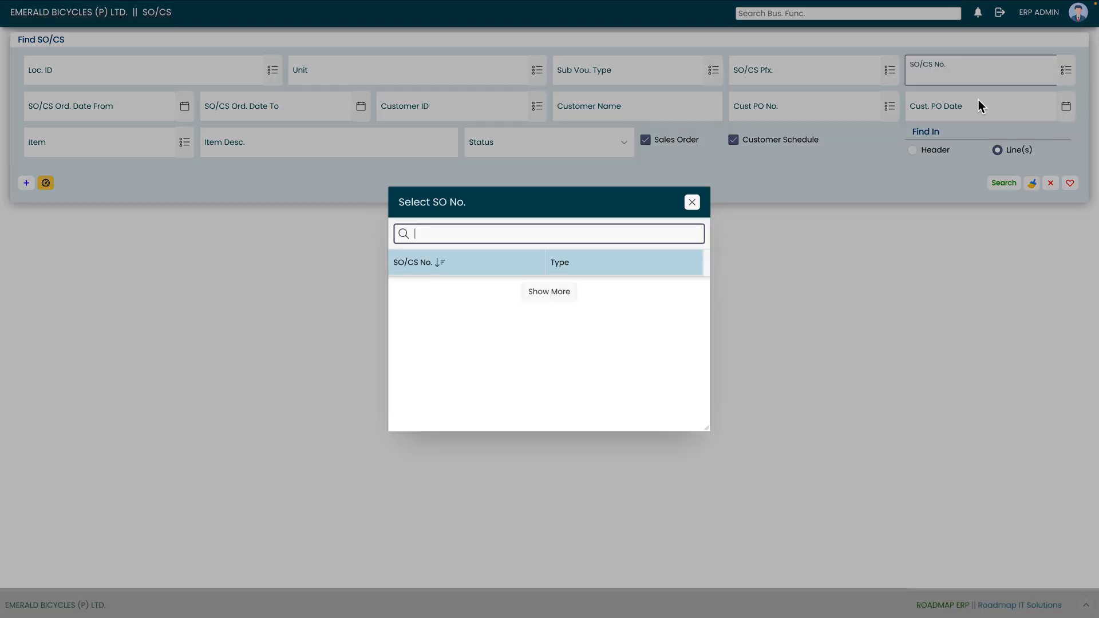
pyautogui.write('12')
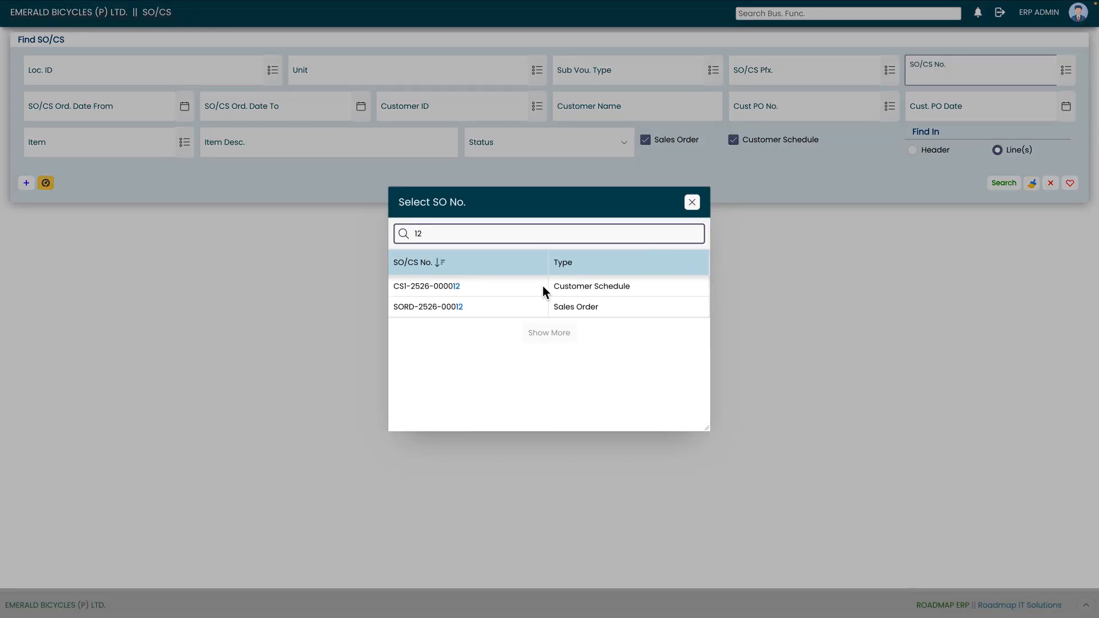
pyautogui.click(520, 308)
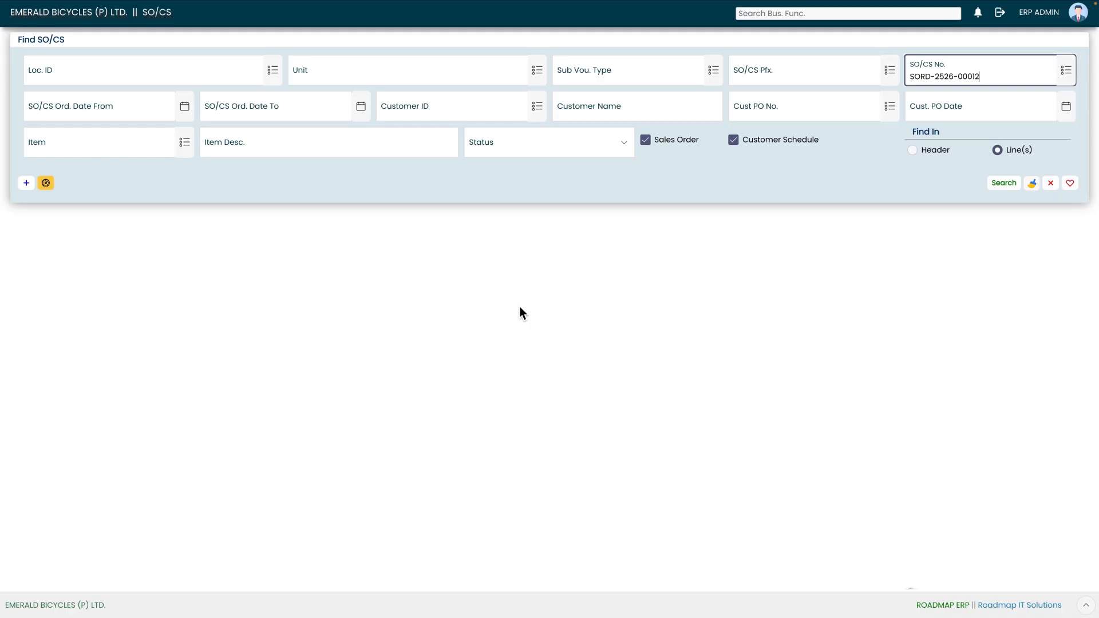
pyautogui.click(933, 152)
pyautogui.click(1008, 182)
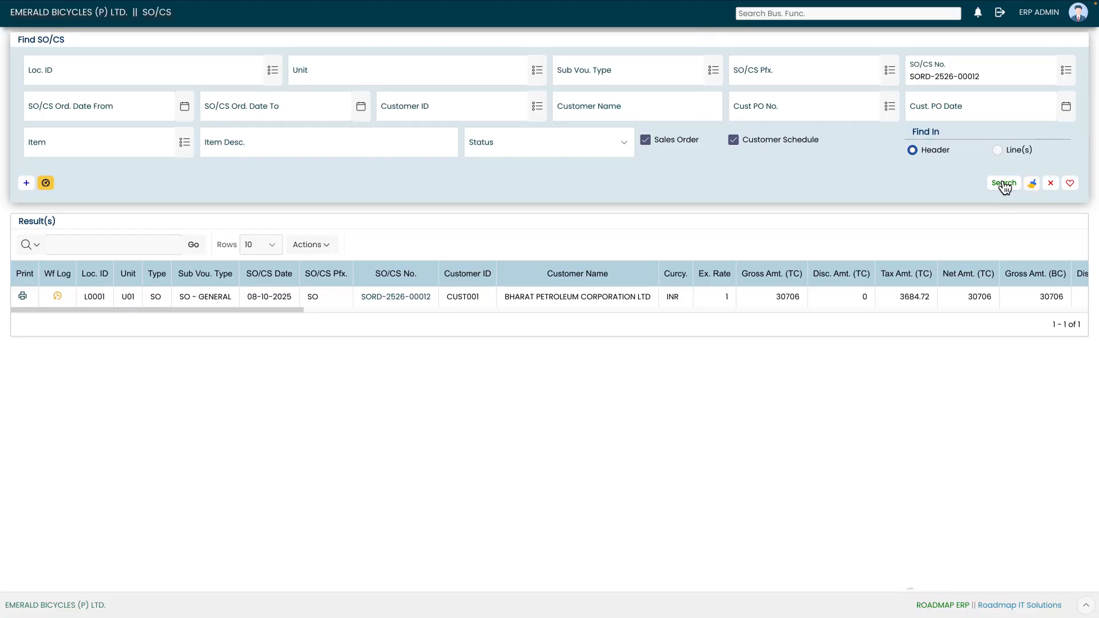
# Open the found sales order, examine its line details, and check the amendment's old and new values and status, then close the amendment view
pyautogui.click(417, 302)
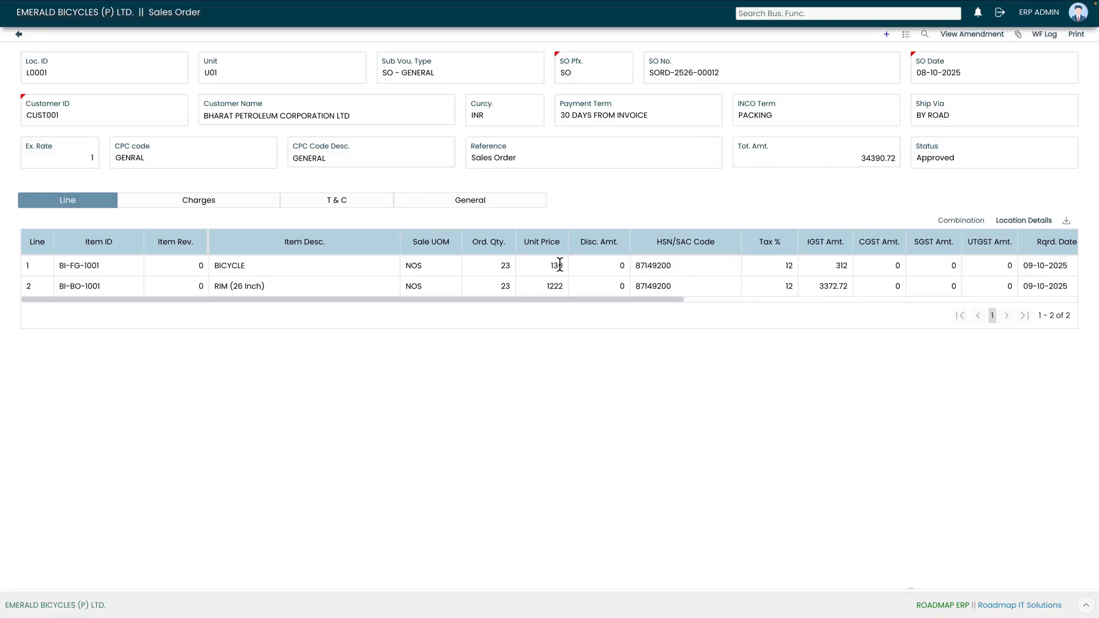
pyautogui.hscroll(10, 560, 266)
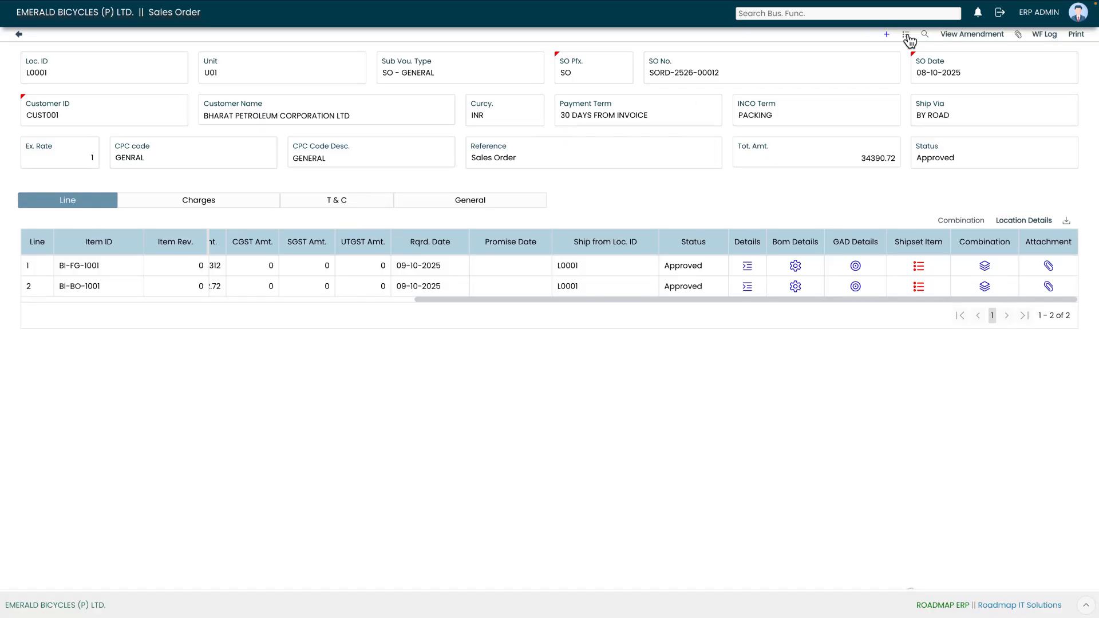
pyautogui.click(972, 35)
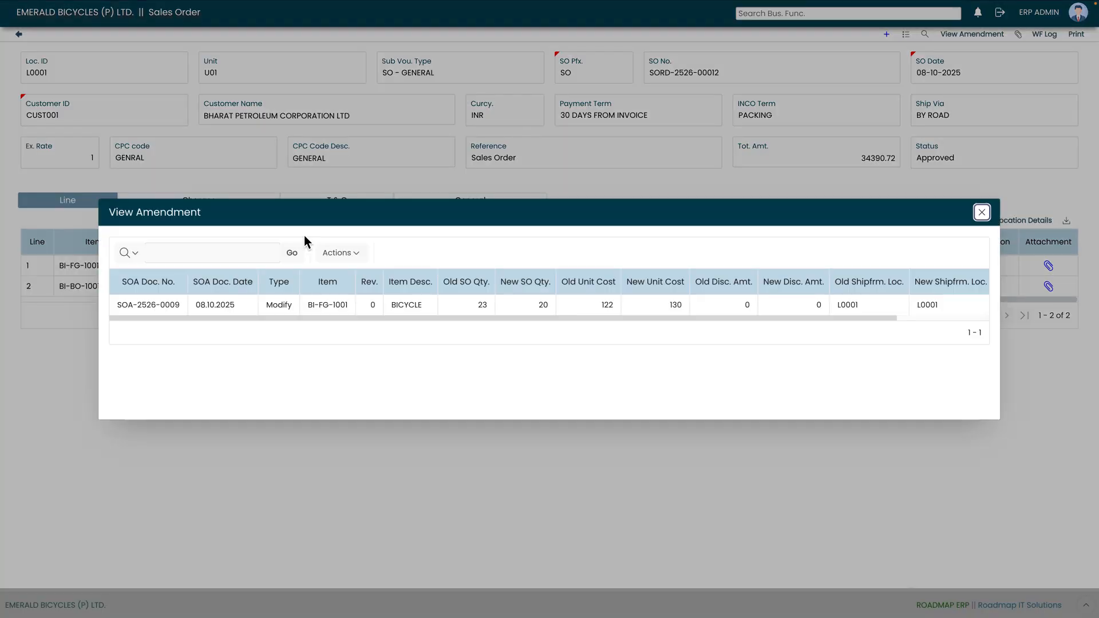
pyautogui.moveTo(327, 319)
pyautogui.mouseDown()
pyautogui.moveTo(438, 321)
pyautogui.moveTo(309, 329)
pyautogui.mouseUp()
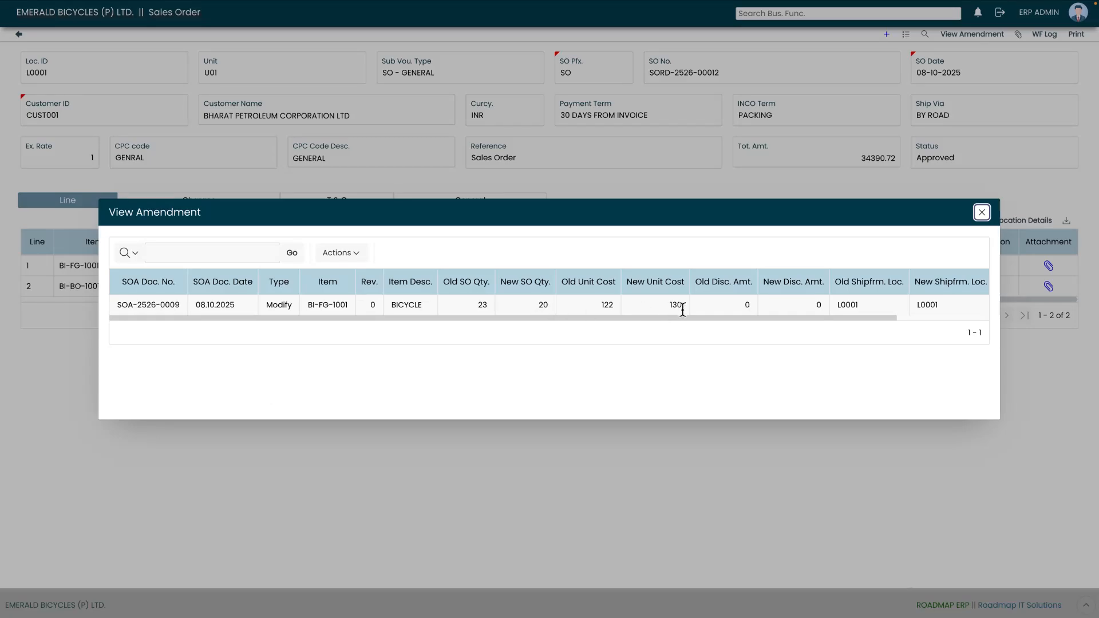
pyautogui.moveTo(784, 319); pyautogui.dragTo(905, 320)
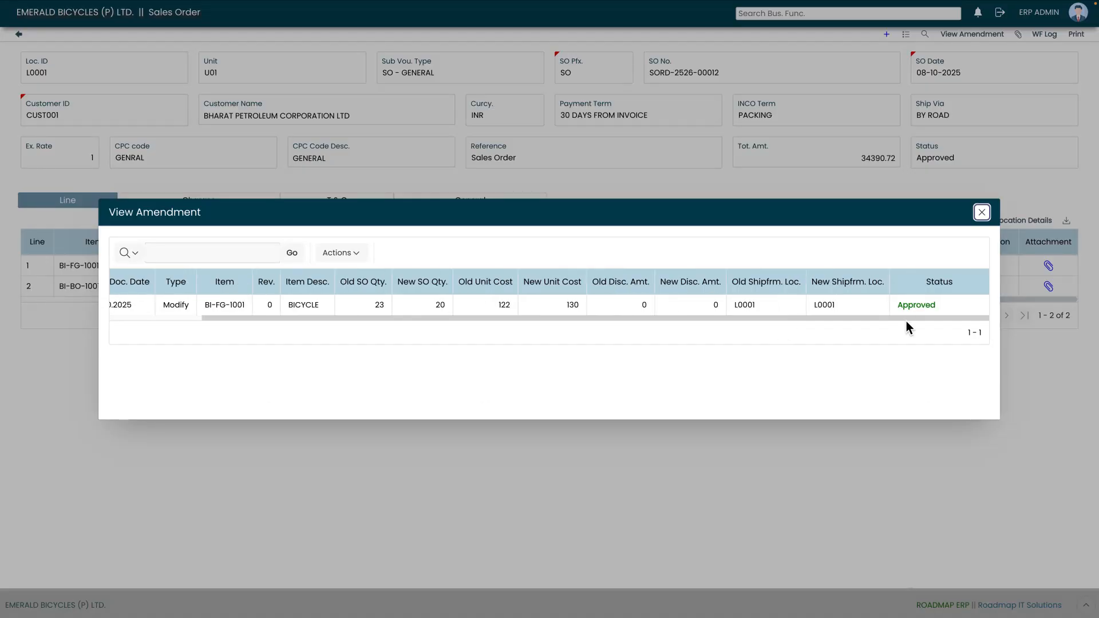
pyautogui.click(981, 213)
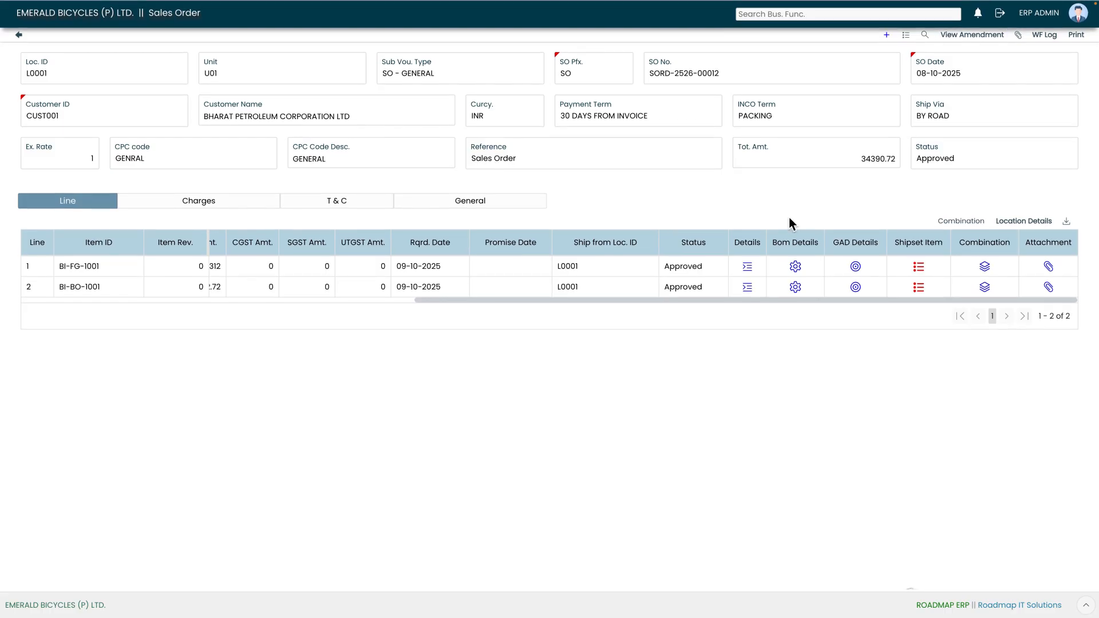